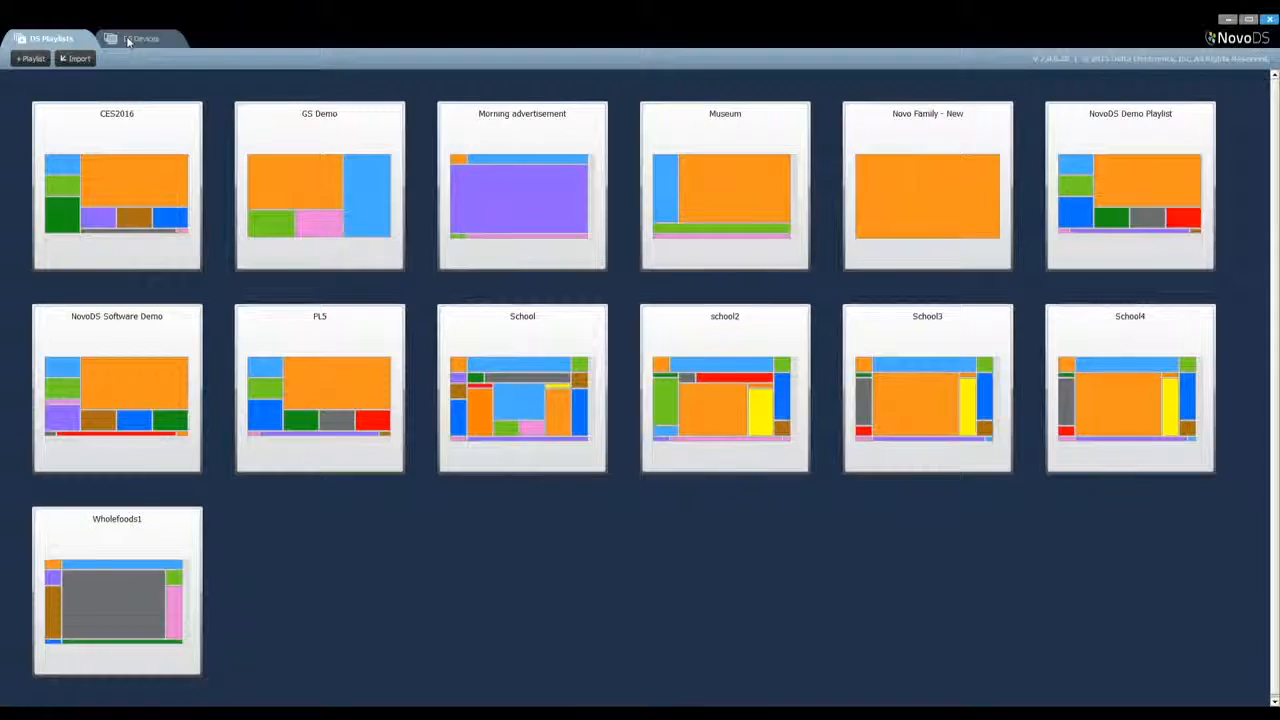
# Create a device named Lobby DS with description "The DS at the lobby of the 1st floor" and IP address 192.168.29.217
pyautogui.click(128, 41)
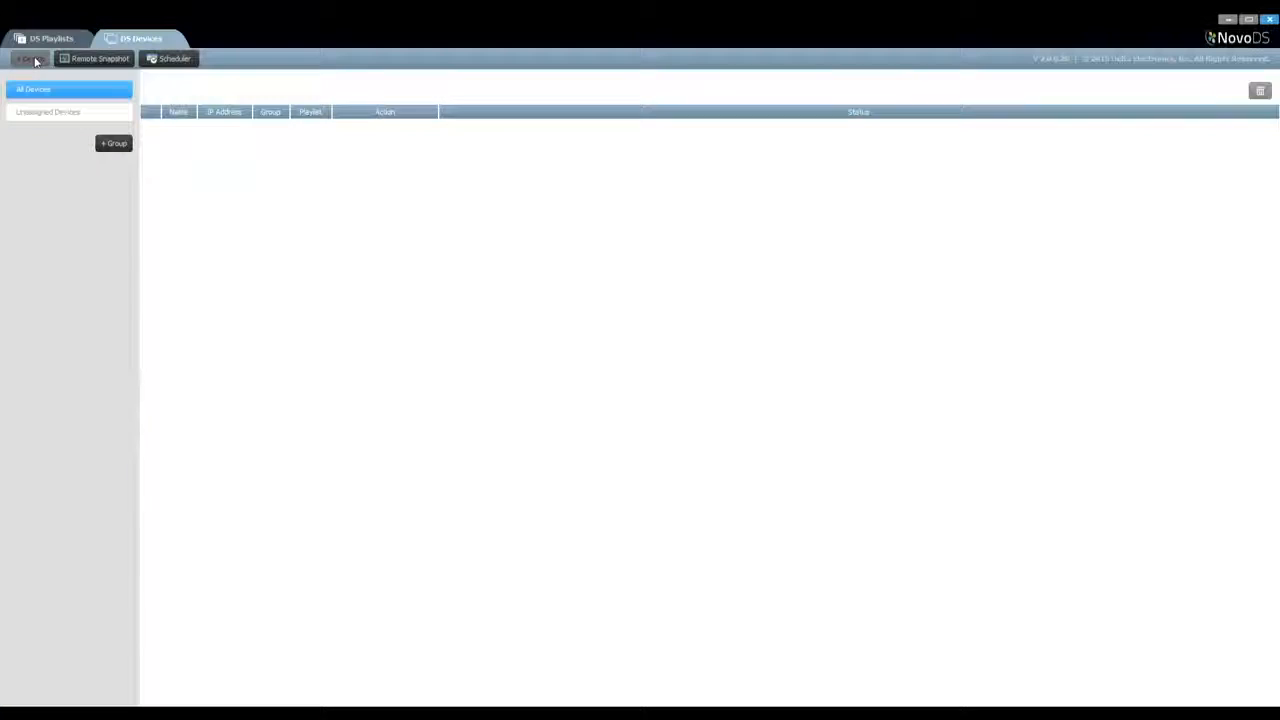
pyautogui.click(33, 59)
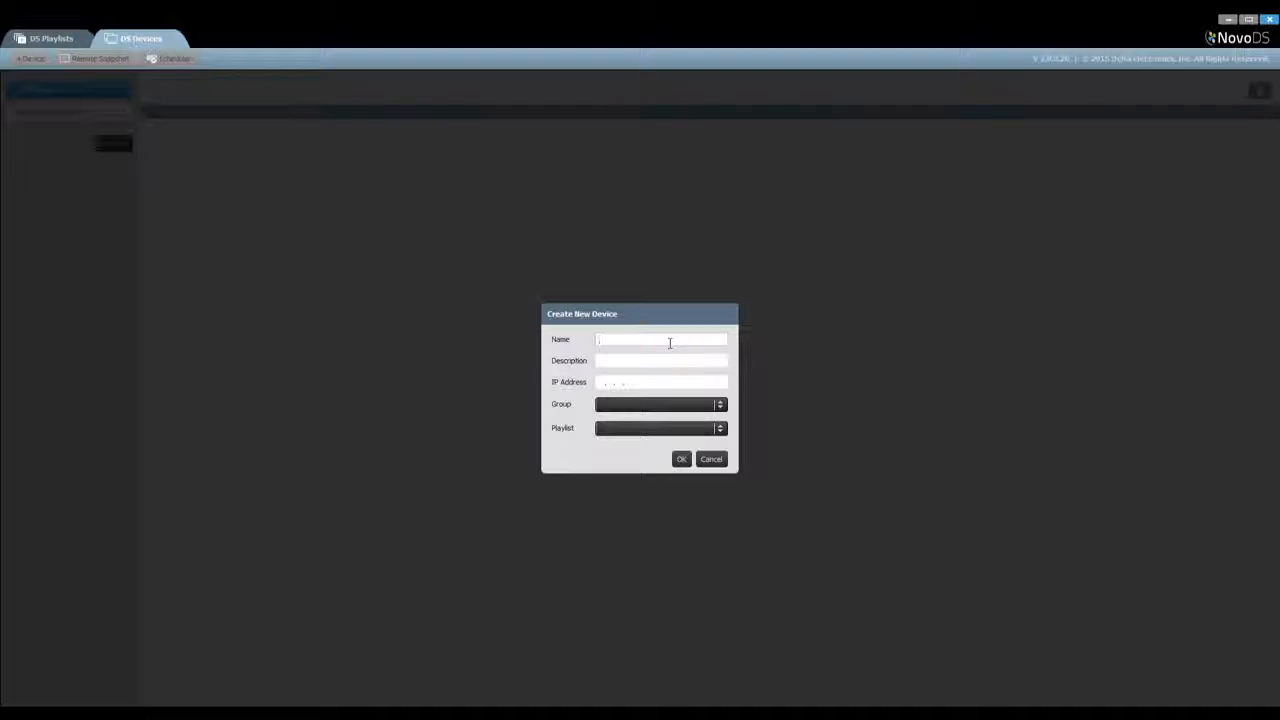
pyautogui.write('Lobby DS')
pyautogui.press('Tab')
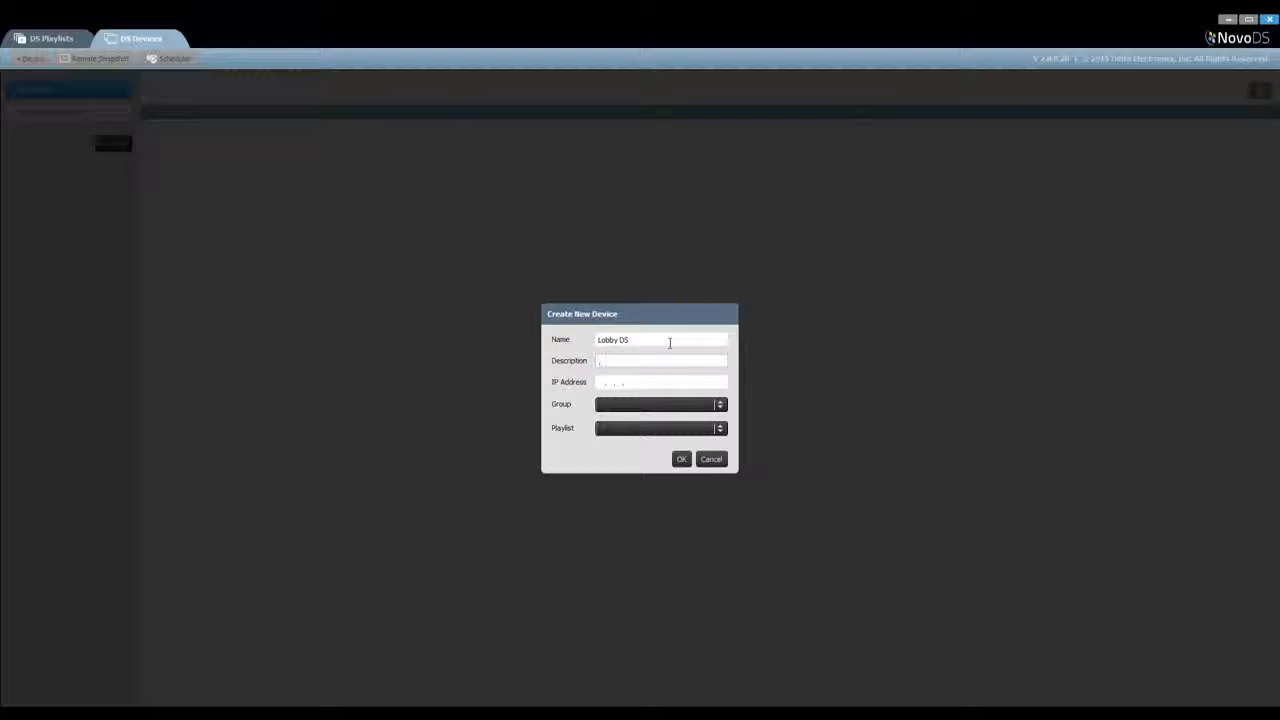
pyautogui.write('The DS at the lobby of the 1st floor')
pyautogui.press('Tab')
pyautogui.write('192.168.')
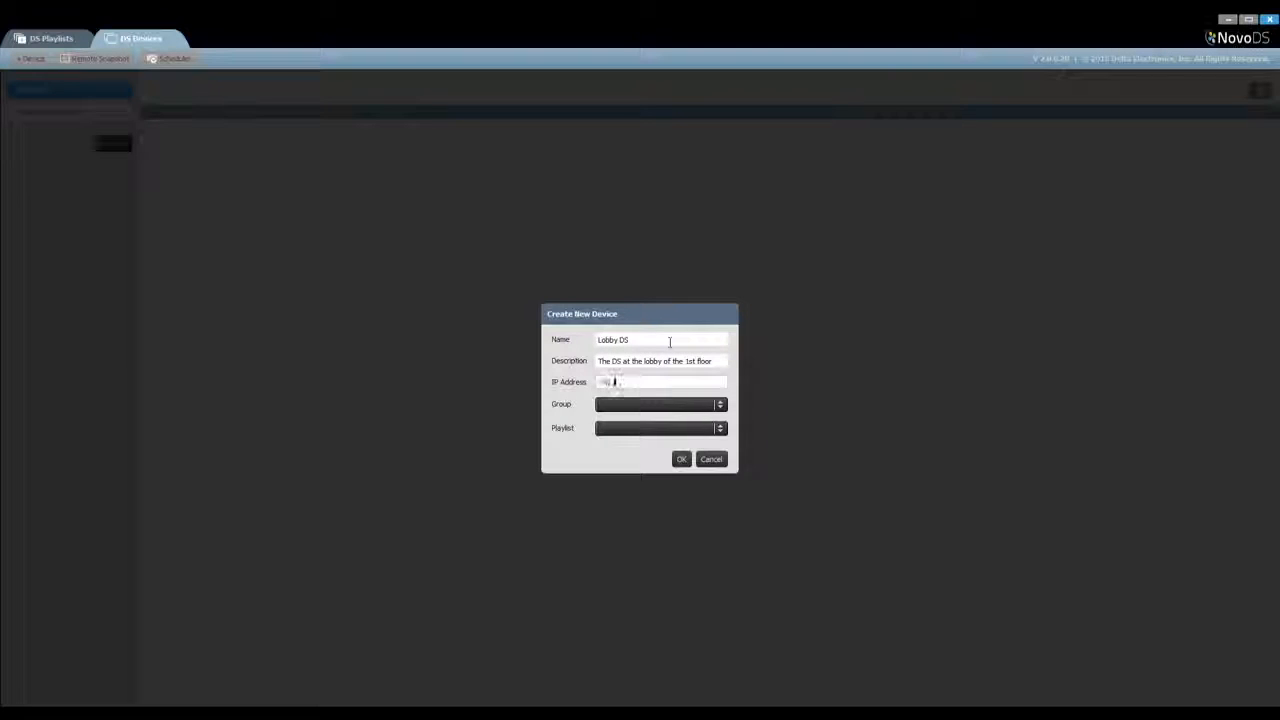
pyautogui.write('29 .217')
pyautogui.click(681, 459)
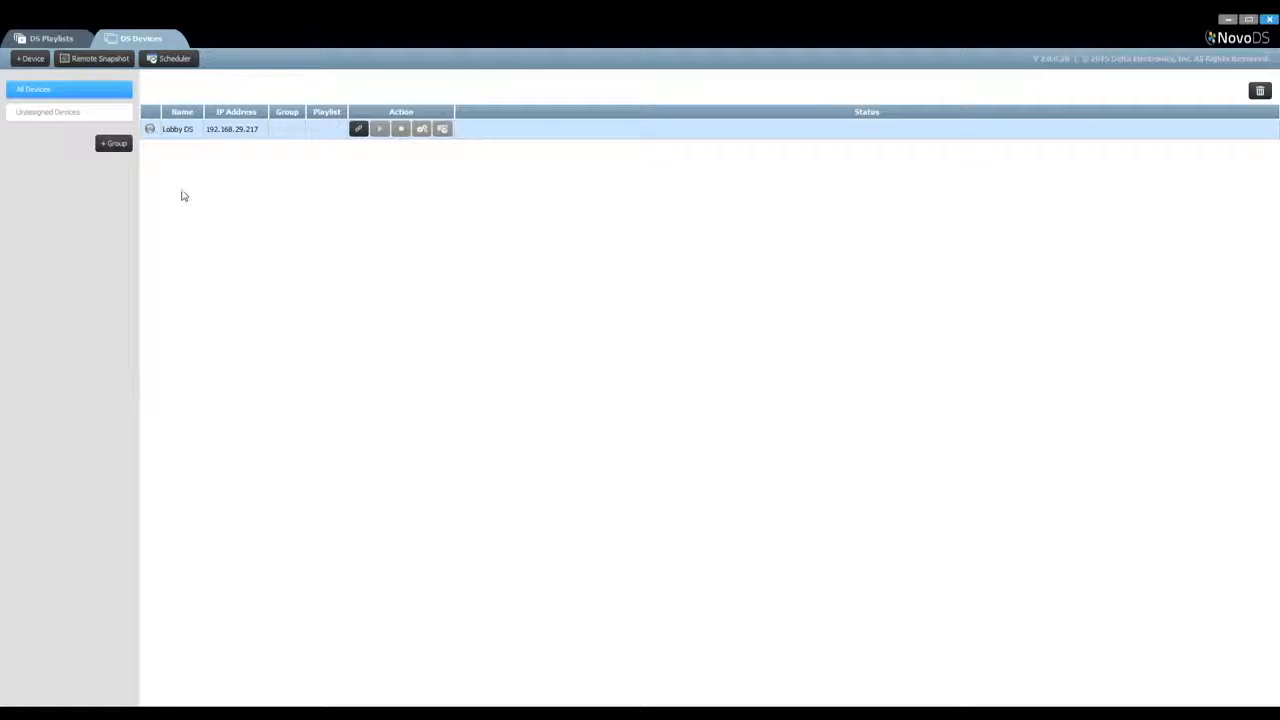
# Create a device named Cafe DS with description "The DS at the cafe of the 1st floor" and IP address 192.168.29.250
pyautogui.click(30, 58)
pyautogui.write('Cafe DS')
pyautogui.press('Tab')
pyautogui.write('The D')
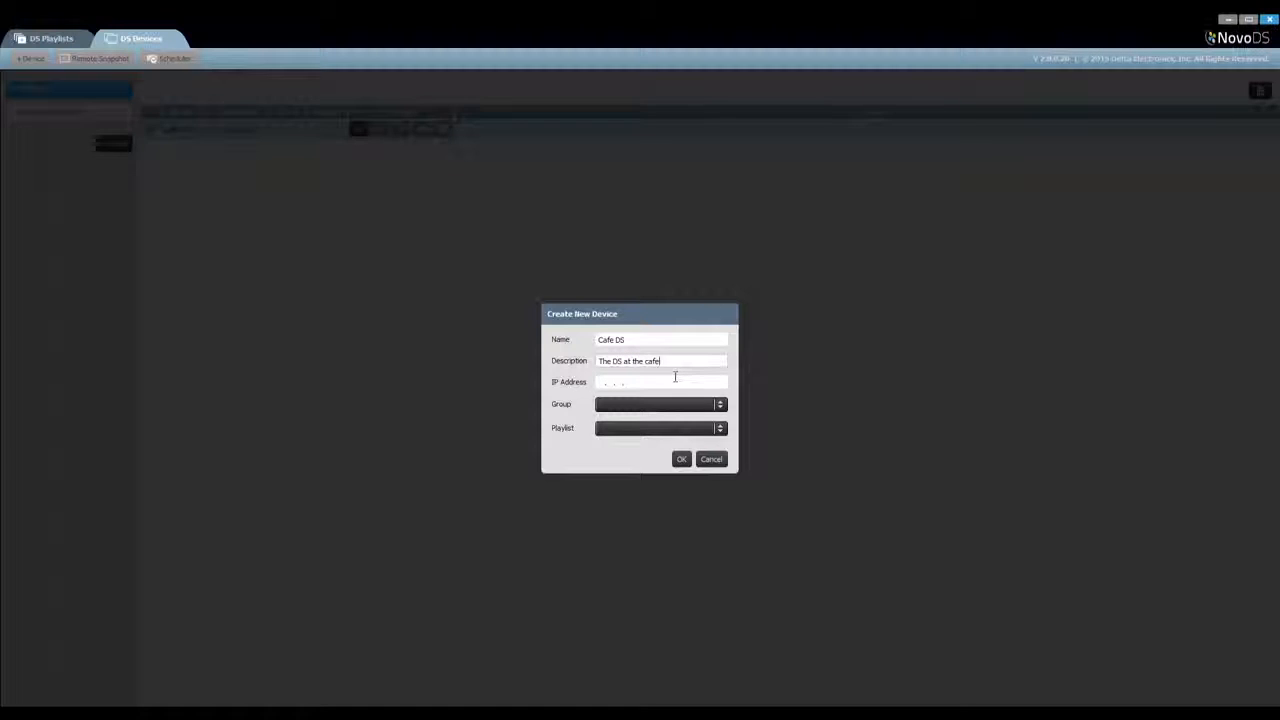
pyautogui.click(604, 381)
pyautogui.press('BackSpace')
pyautogui.press('BackSpace')
pyautogui.press('BackSpace')
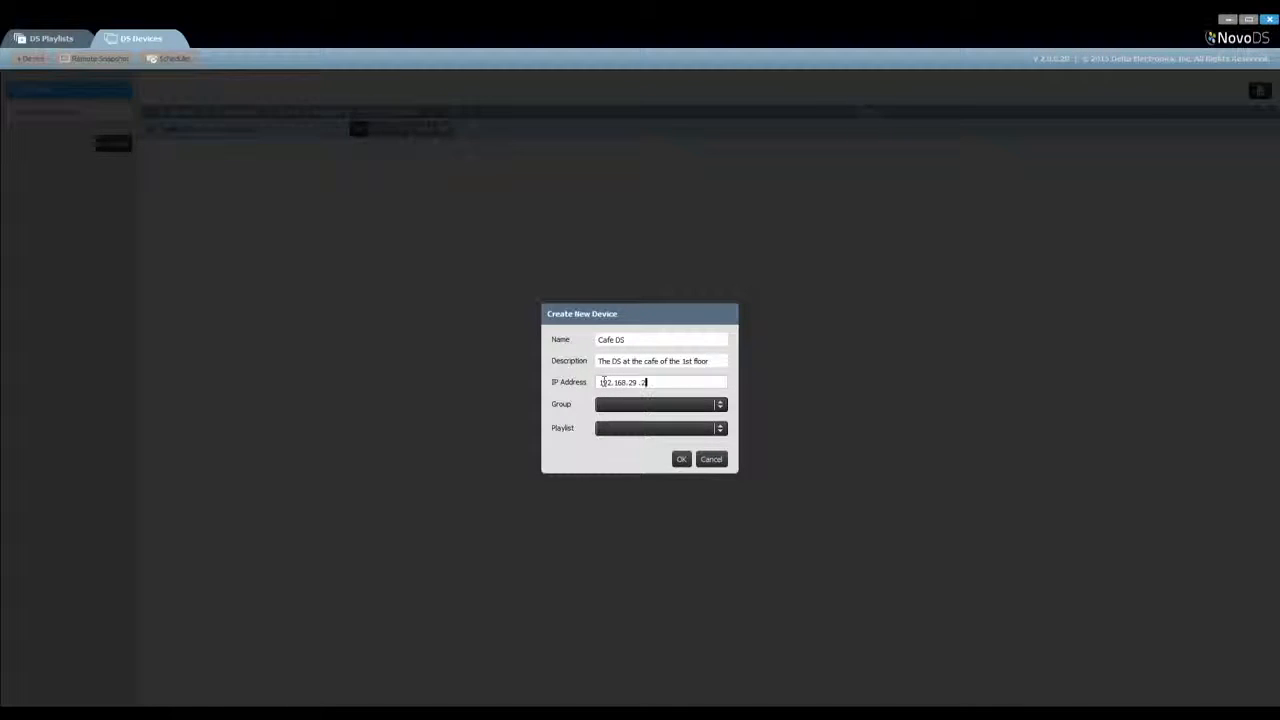
pyautogui.write('192.168.29.250')
pyautogui.click(681, 459)
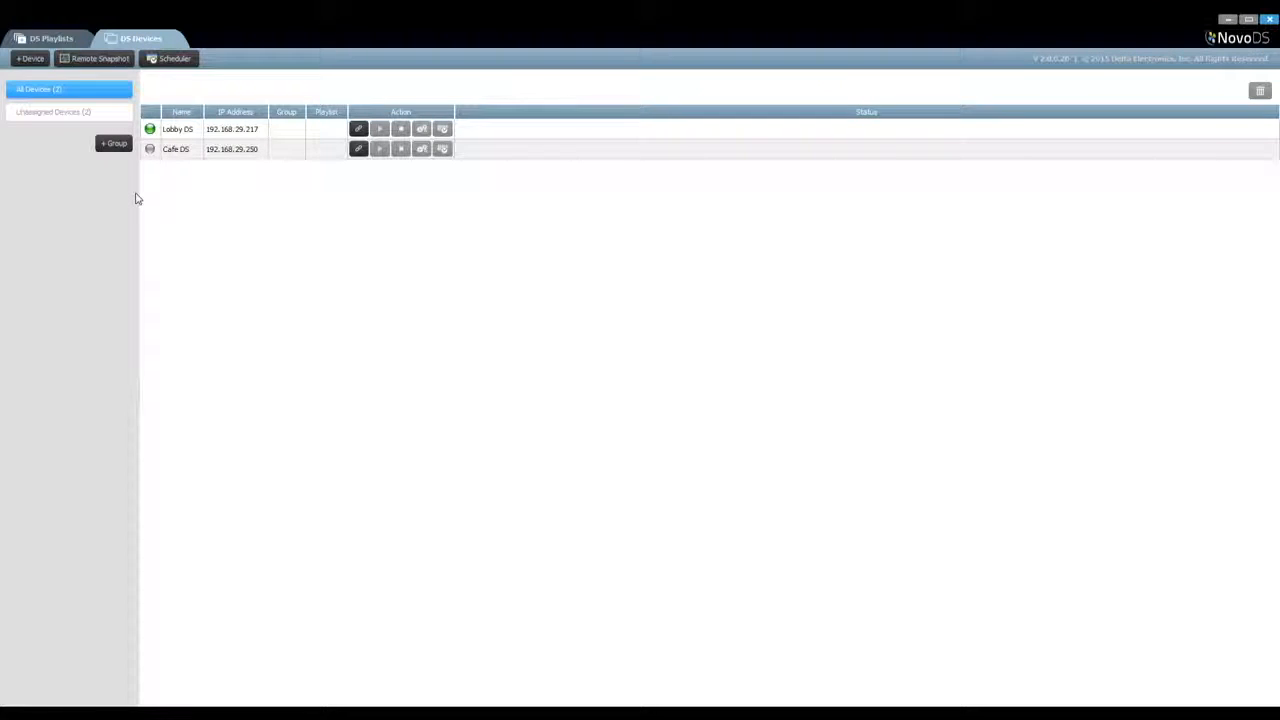
# Connect the Lobby DS device and assign NovoDS Demo Playlist to it
pyautogui.click(360, 129)
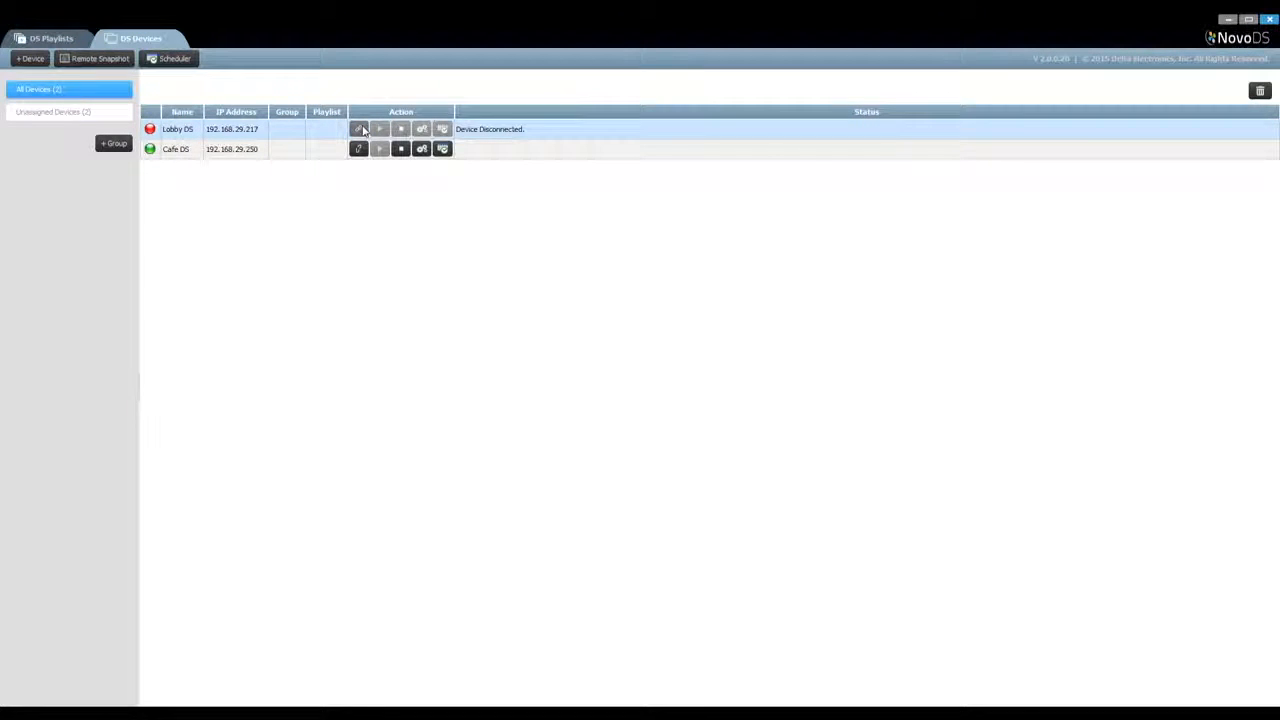
pyautogui.click(361, 130)
pyautogui.click(325, 129)
pyautogui.click(340, 129)
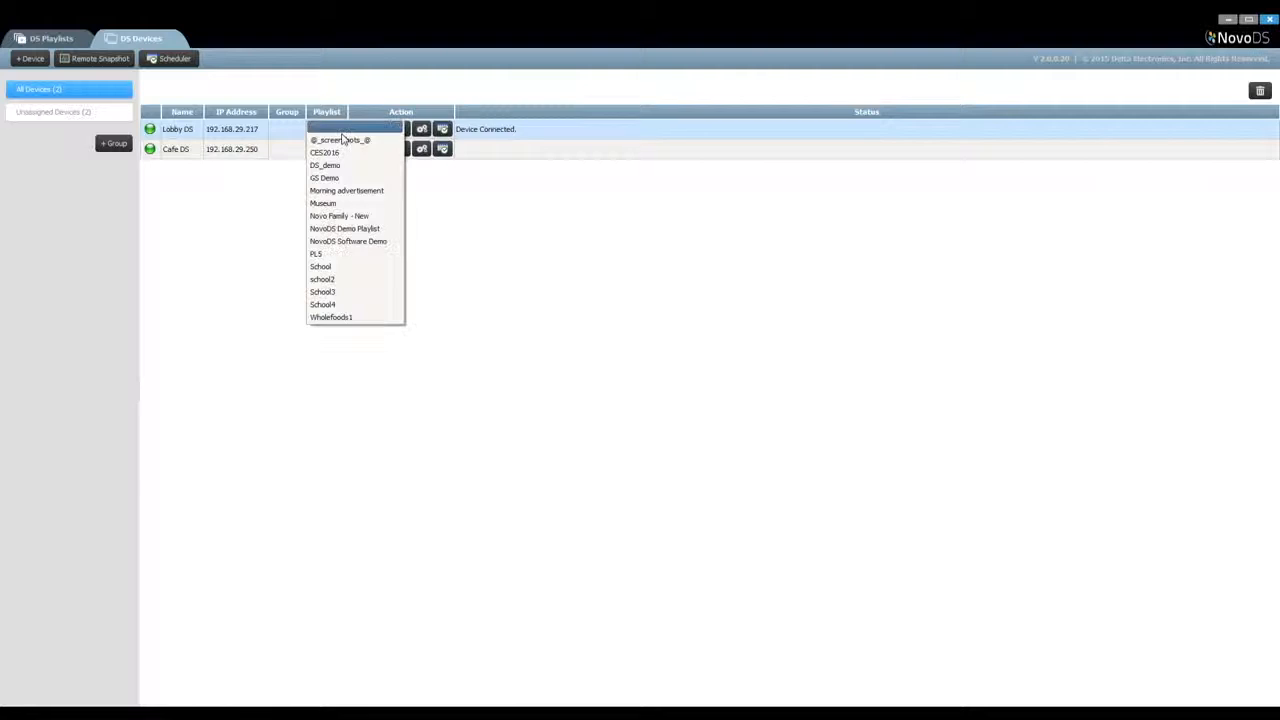
pyautogui.click(368, 229)
pyautogui.click(383, 130)
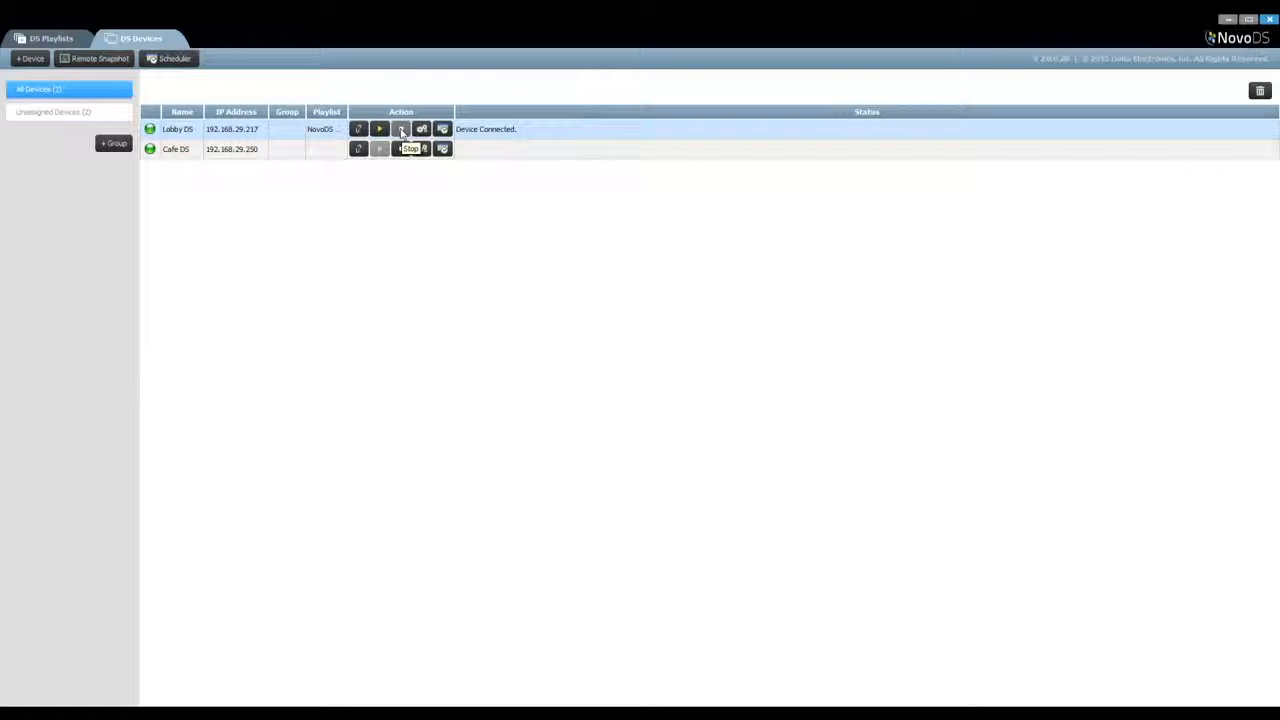
pyautogui.click(422, 130)
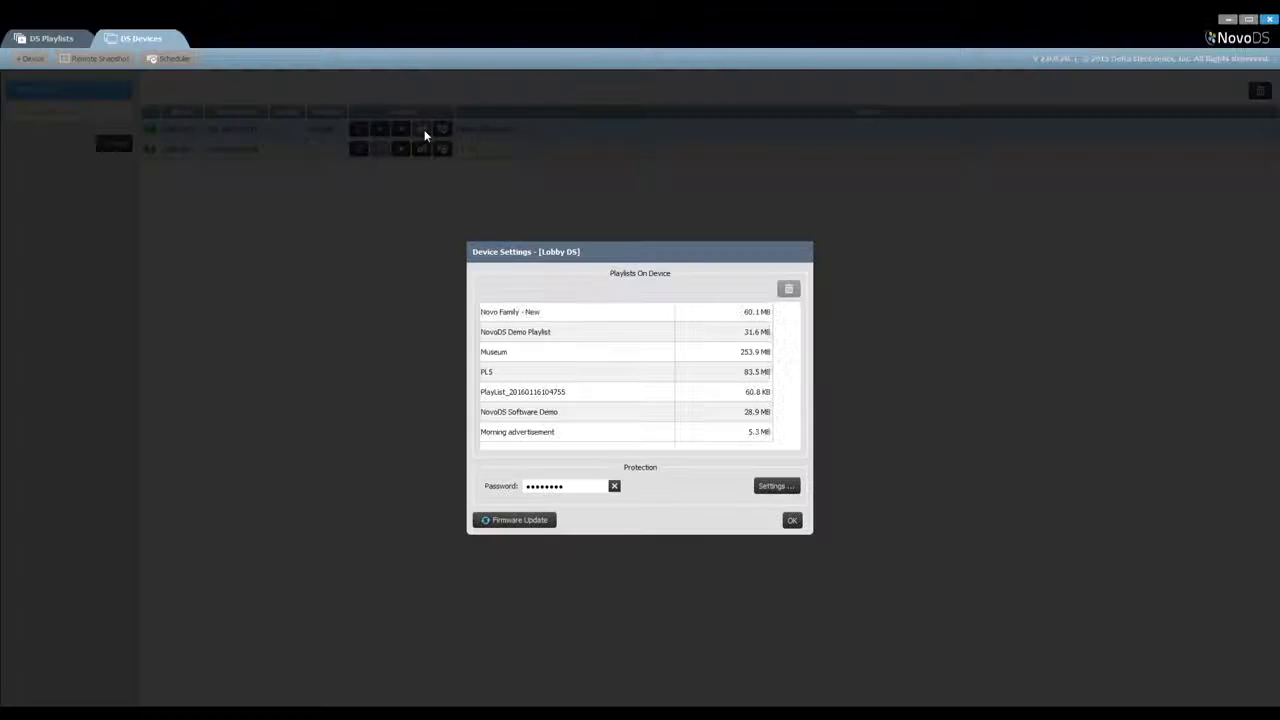
pyautogui.click(669, 398)
pyautogui.click(788, 289)
pyautogui.click(647, 373)
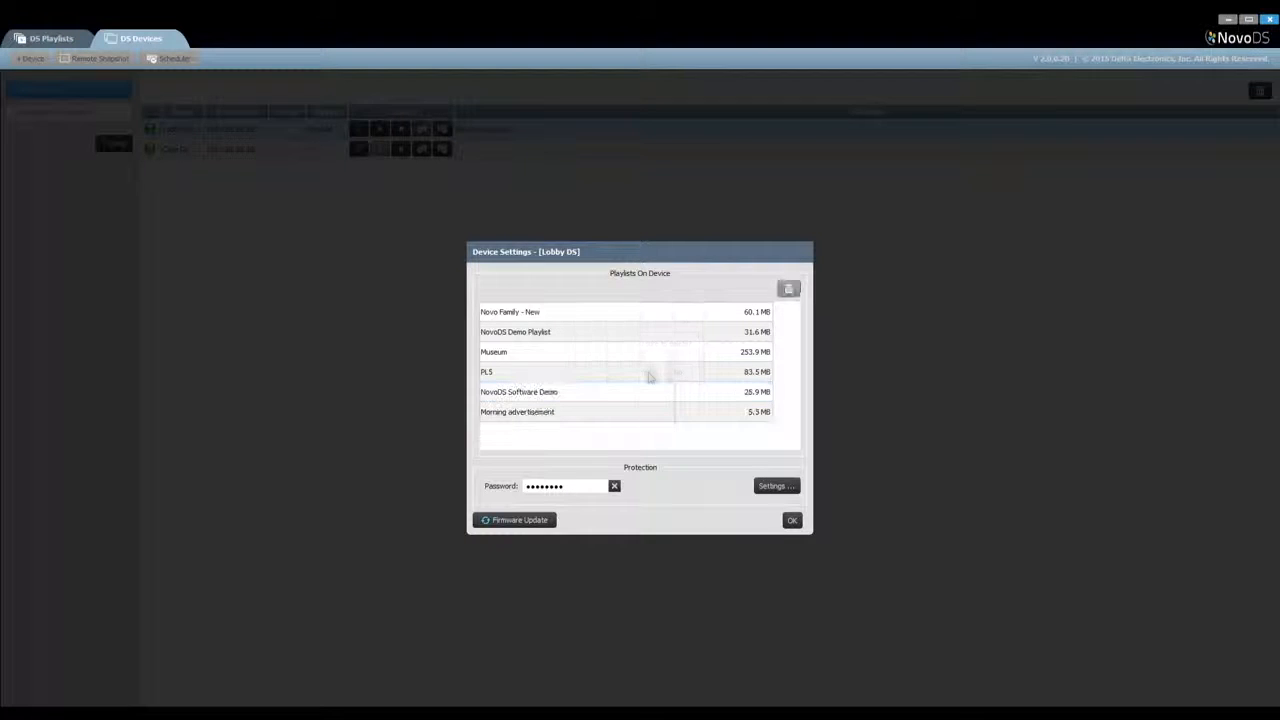
# Enable protection on the Lobby DS device, entering and confirming the protection password, and close its device settings
pyautogui.click(771, 487)
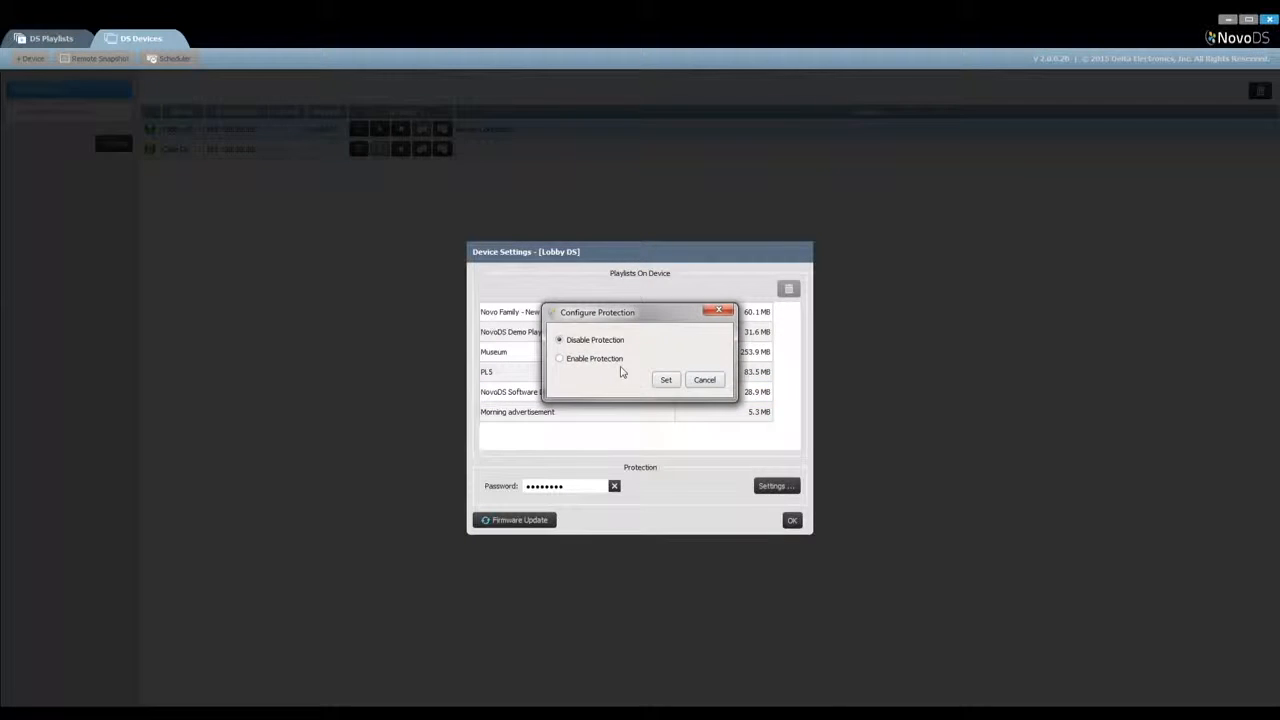
pyautogui.click(560, 353)
pyautogui.click(641, 374)
pyautogui.write('********')
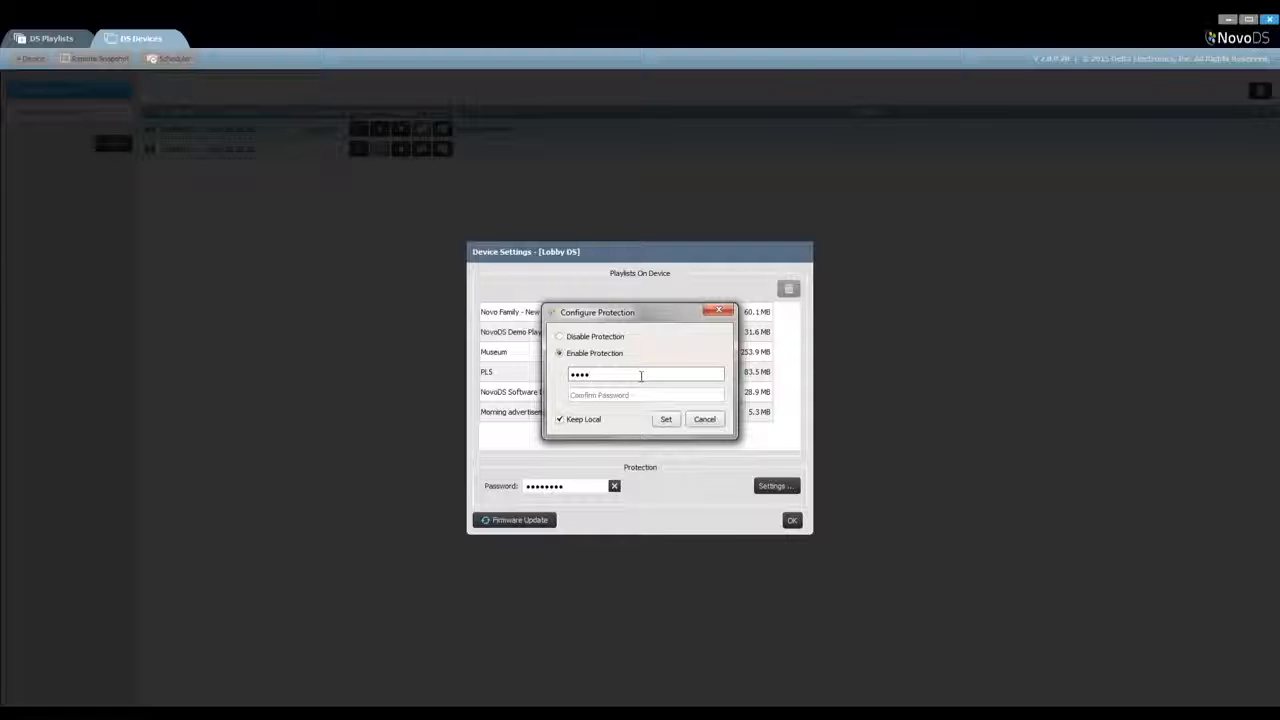
pyautogui.press('Tab')
pyautogui.write('********')
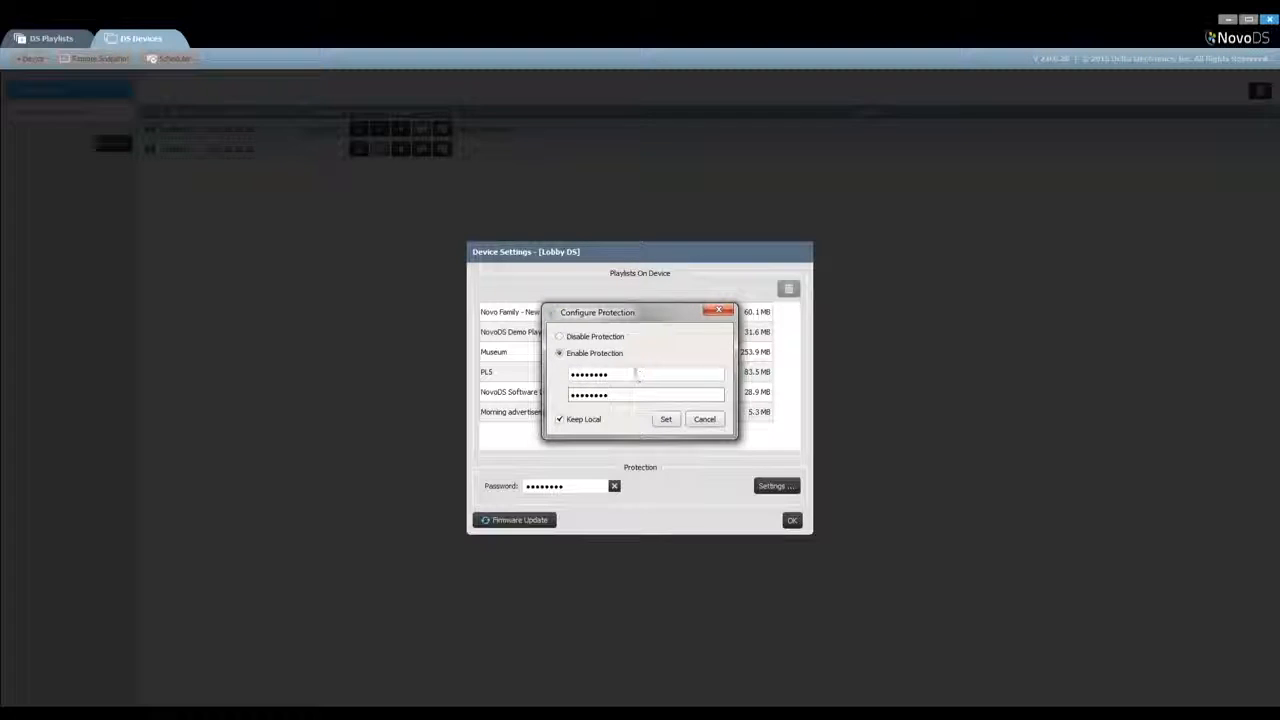
pyautogui.click(666, 419)
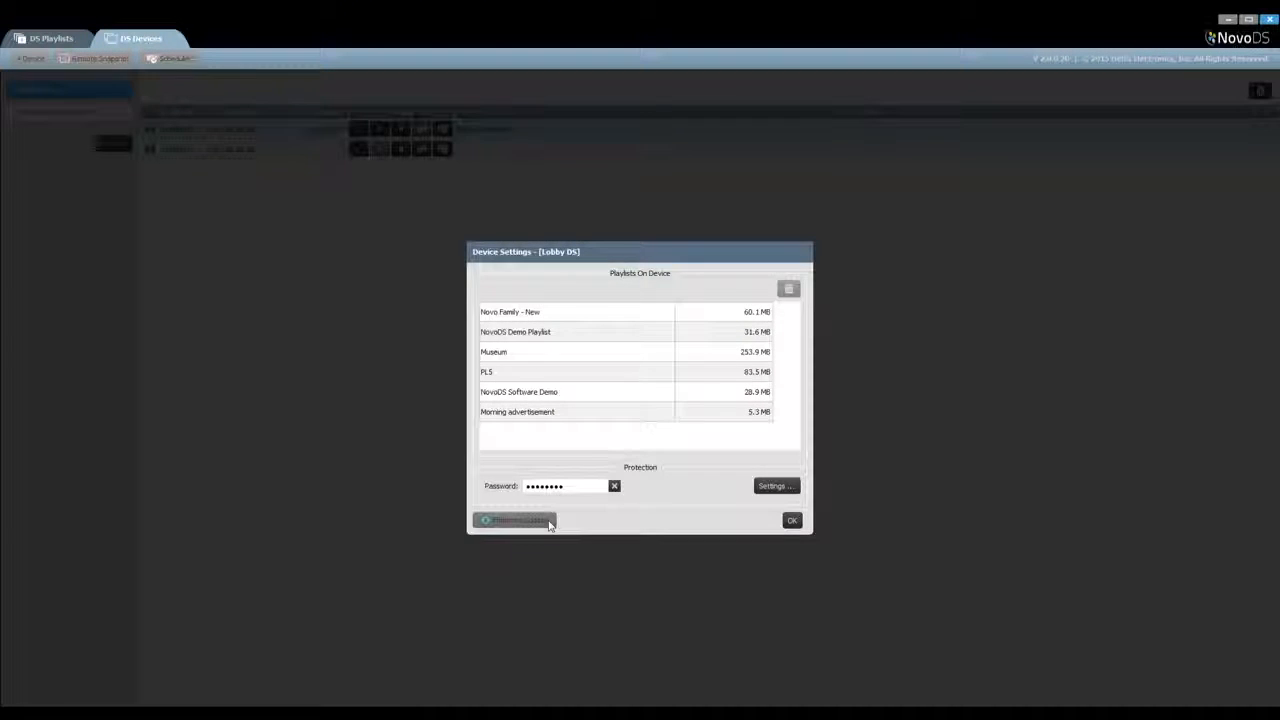
pyautogui.click(792, 521)
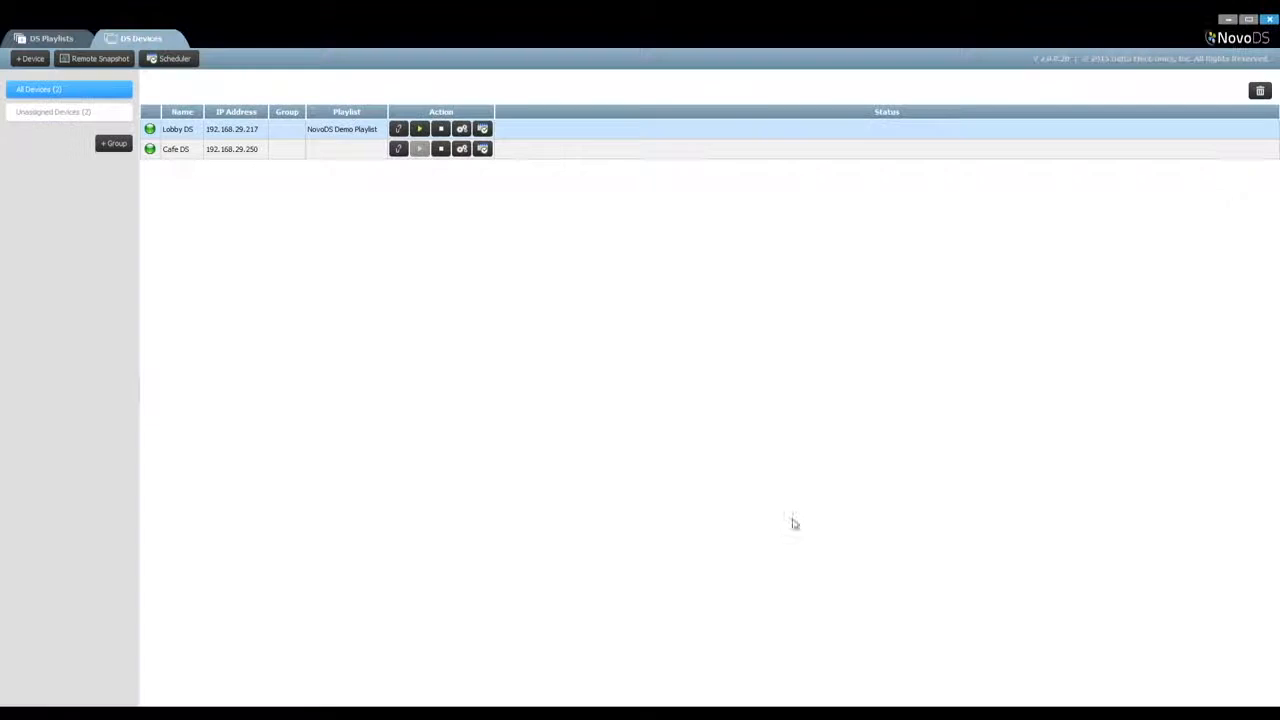
pyautogui.click(487, 130)
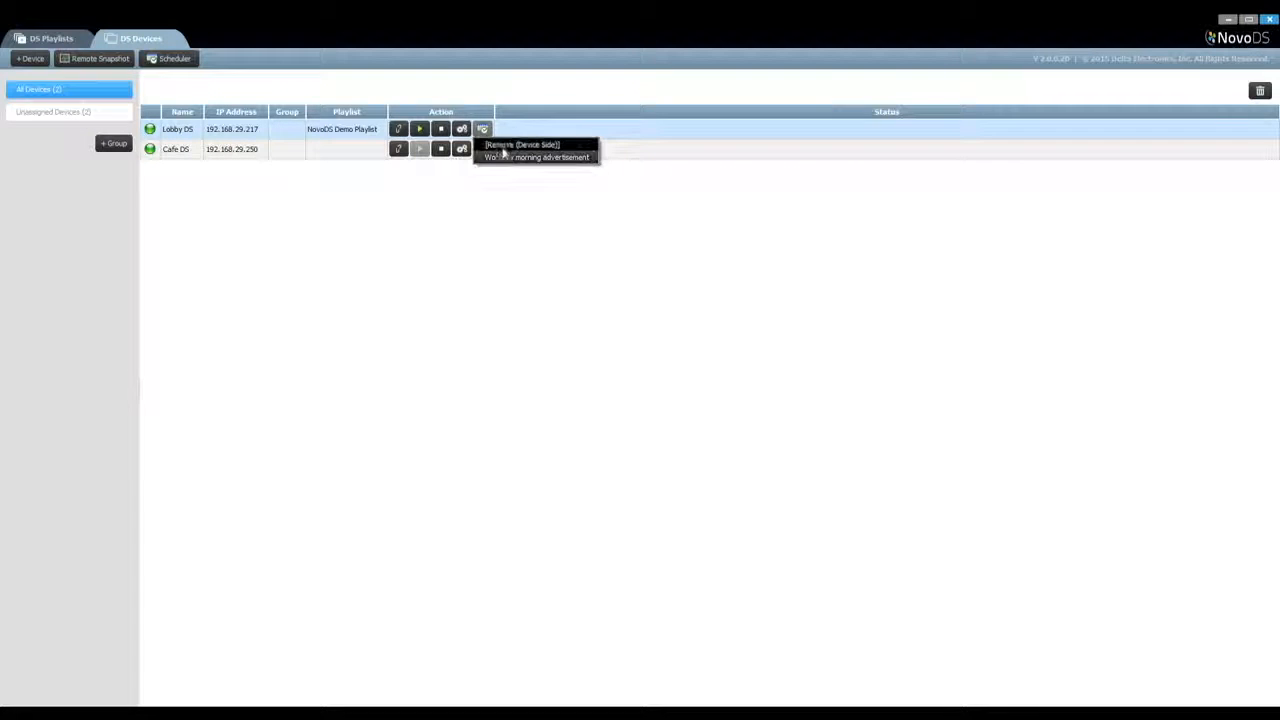
pyautogui.click(531, 101)
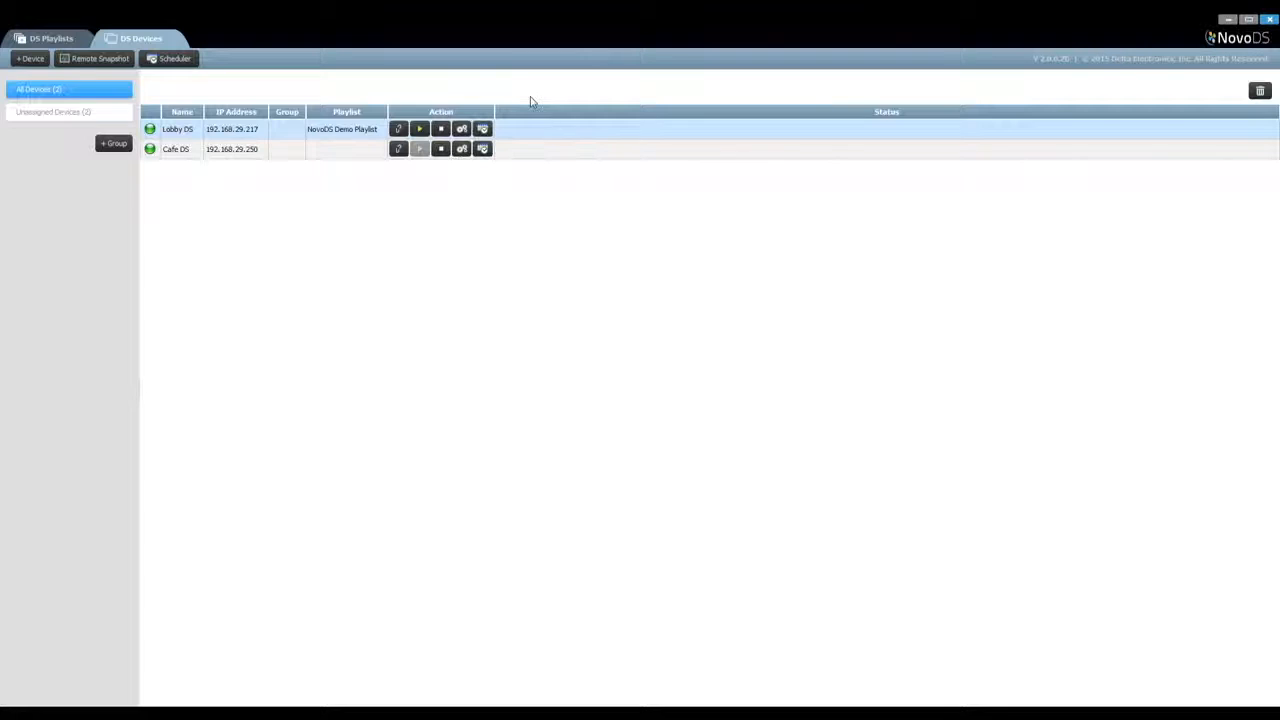
# Set up a new device group named 1st floor DS with the description "All NovoDS devices at the 1st floor"
pyautogui.click(118, 148)
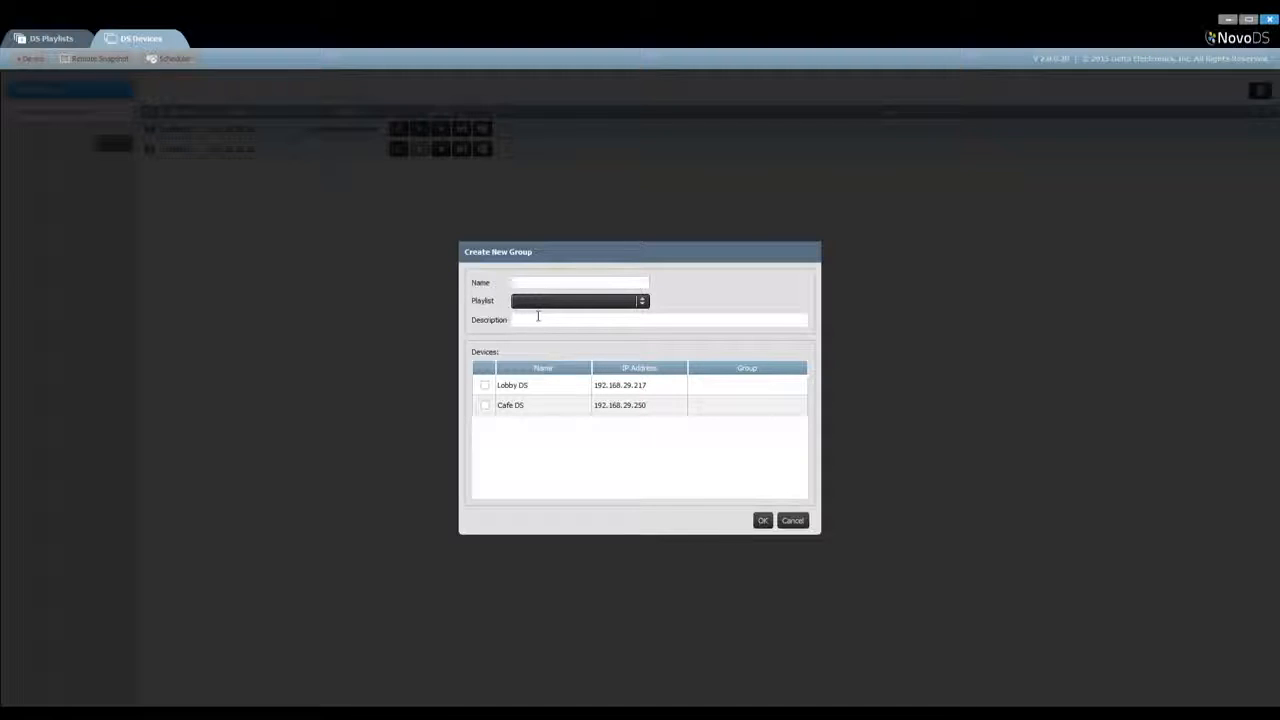
pyautogui.write('1st floor DS')
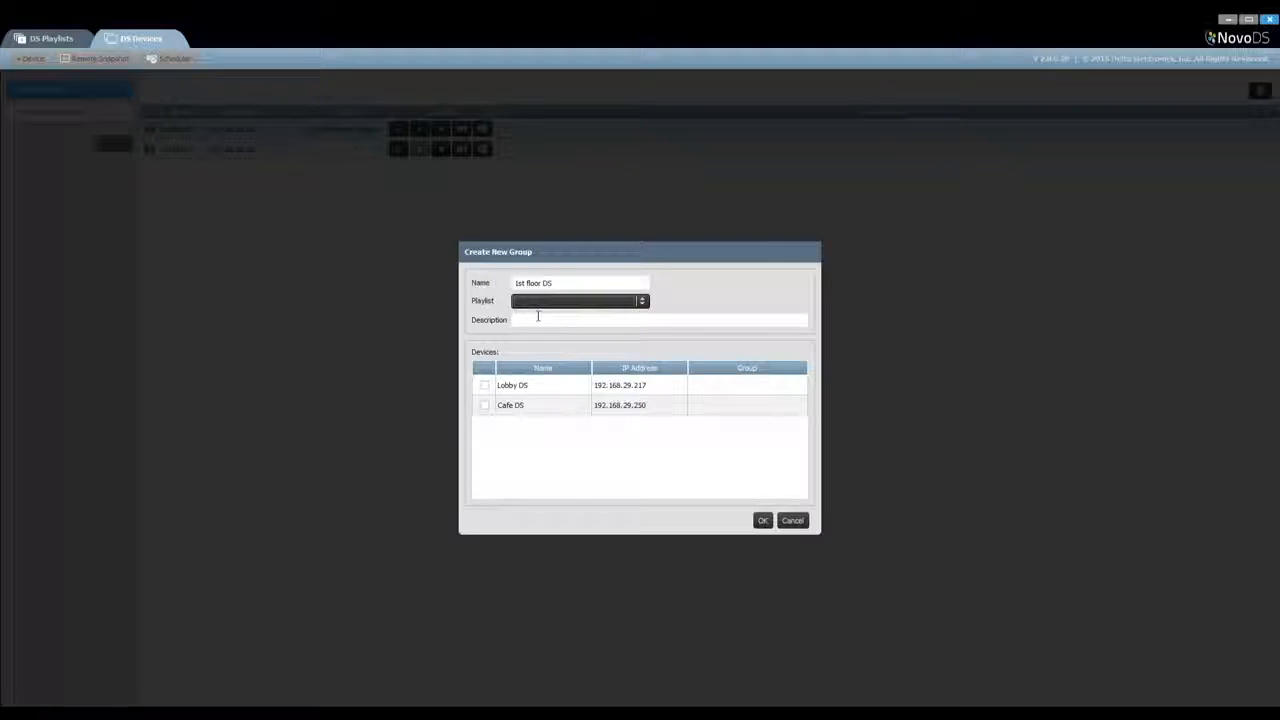
pyautogui.click(552, 304)
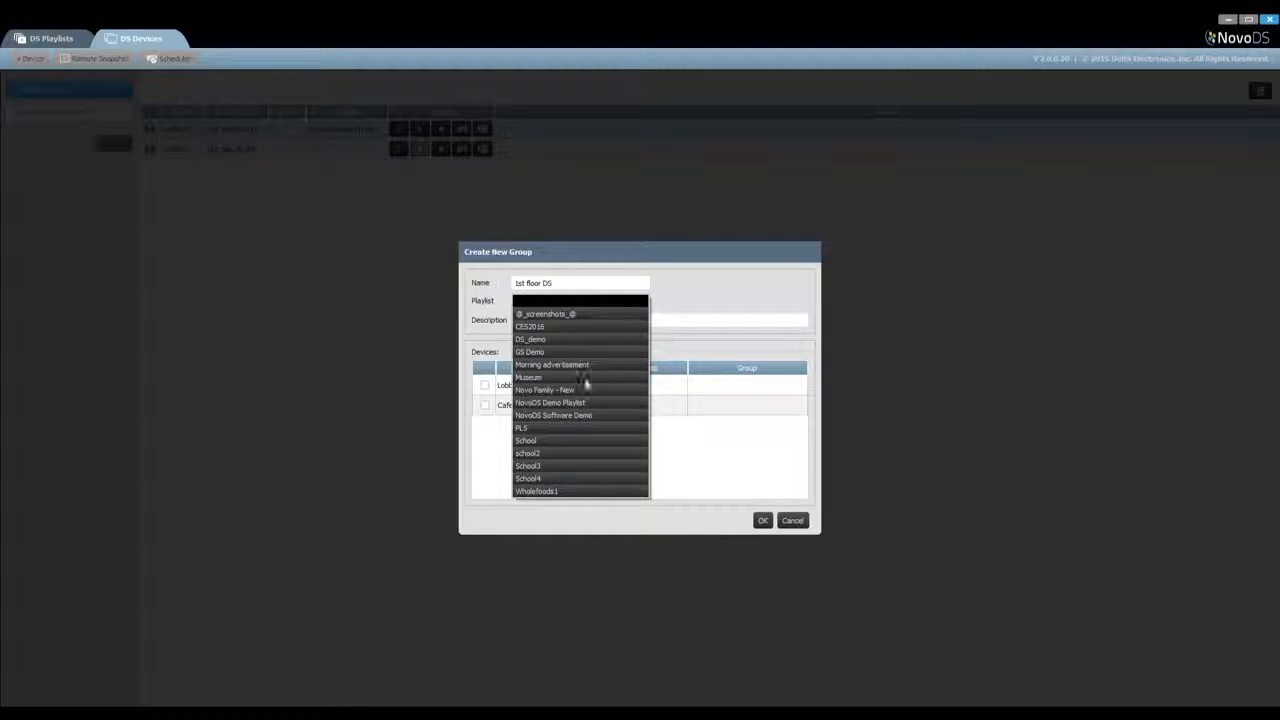
pyautogui.click(587, 442)
pyautogui.click(601, 320)
pyautogui.write('All Nov')
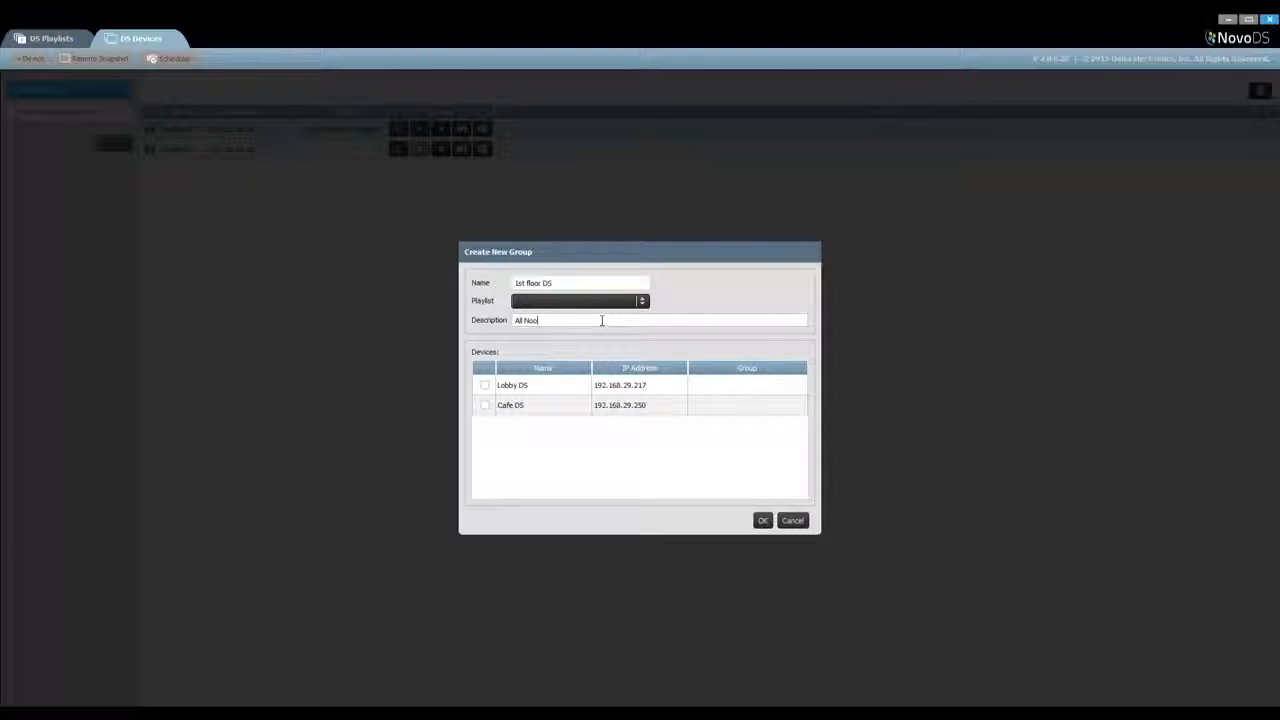
pyautogui.write('oDS devices at the 1st floo')
pyautogui.press('BackSpace')
pyautogui.press('BackSpace')
pyautogui.write('loor')
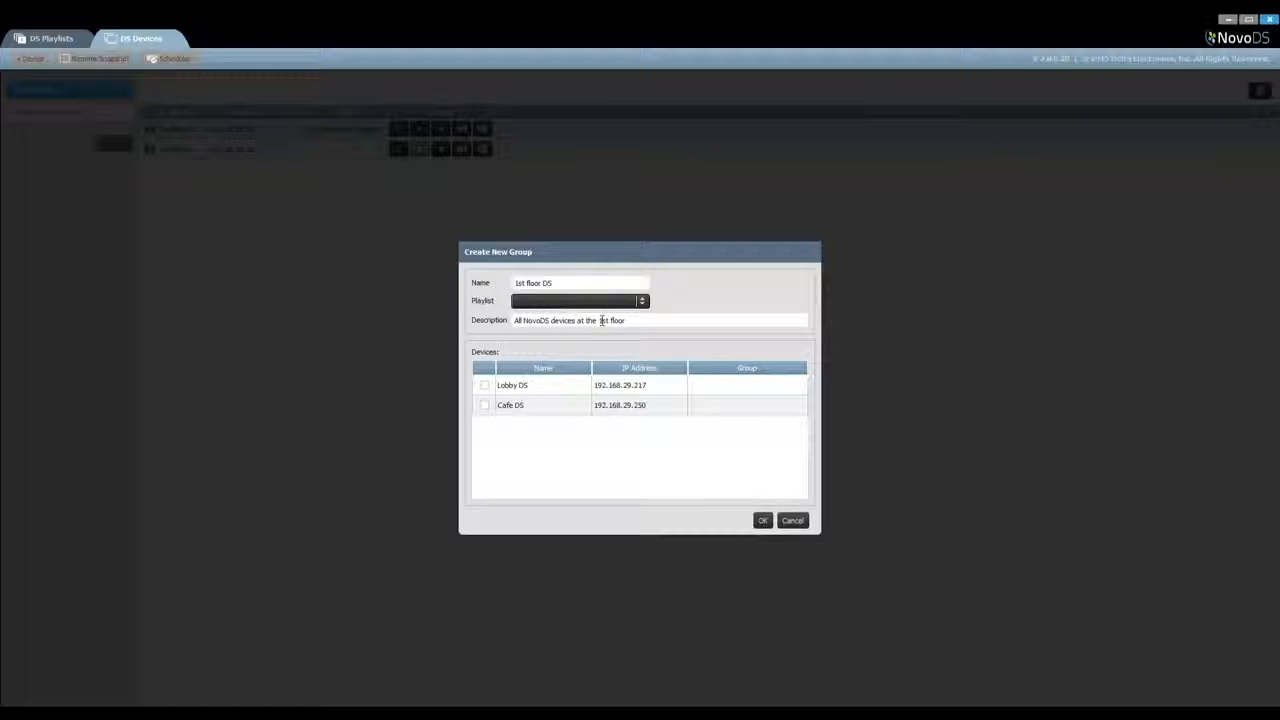
# Include Lobby DS and Cafe DS in the new group and finish creating it
pyautogui.click(484, 385)
pyautogui.click(485, 405)
pyautogui.click(762, 520)
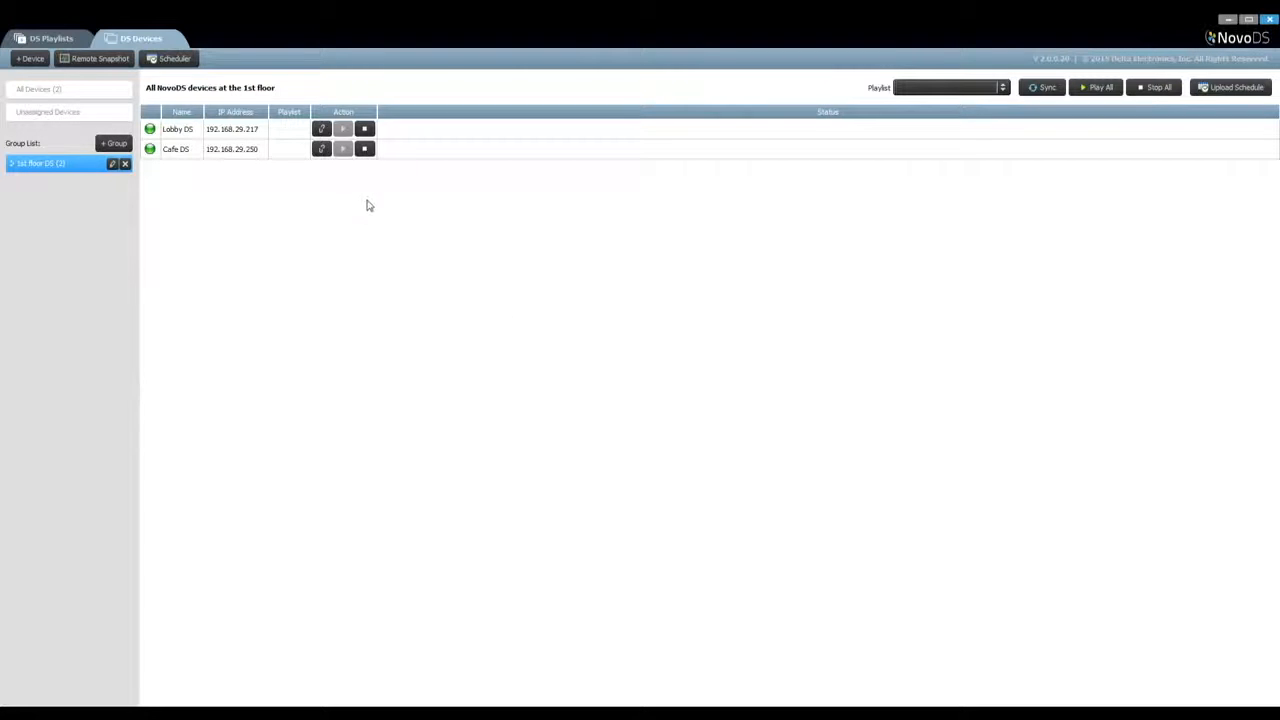
# Assign the NovoDS Software Demo playlist to the 1st floor DS group and sync its devices
pyautogui.click(1002, 88)
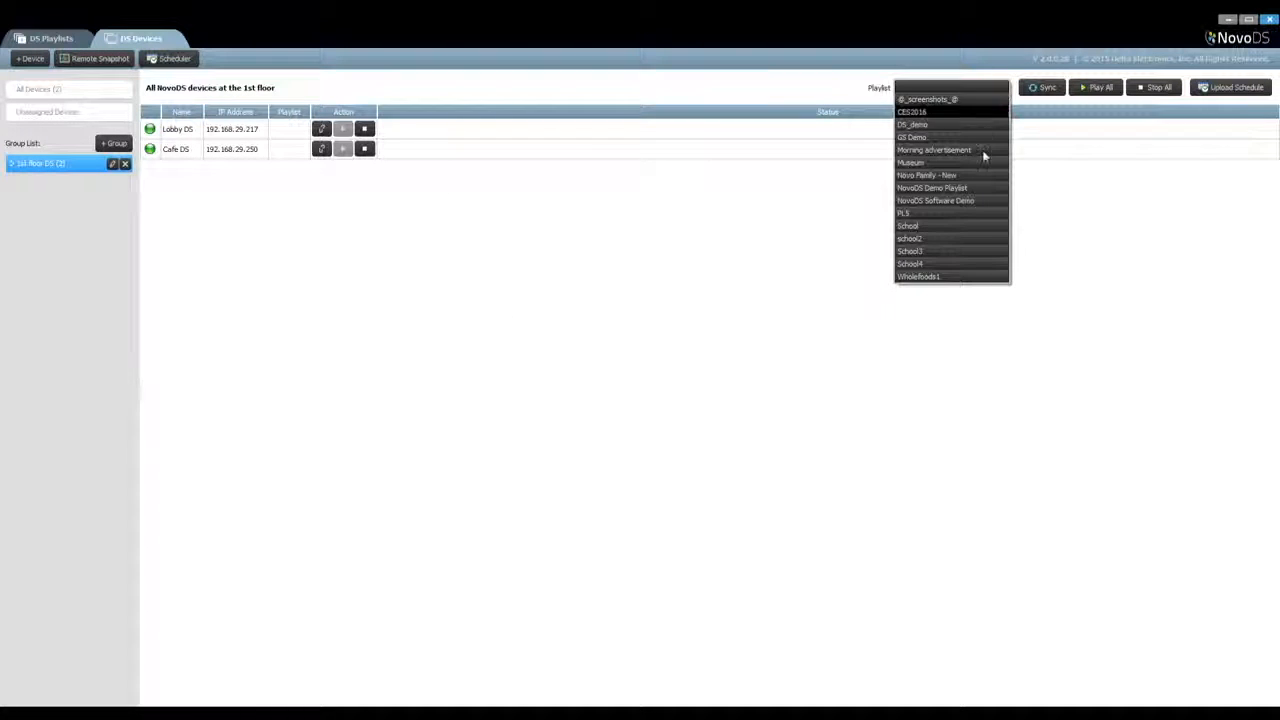
pyautogui.click(977, 200)
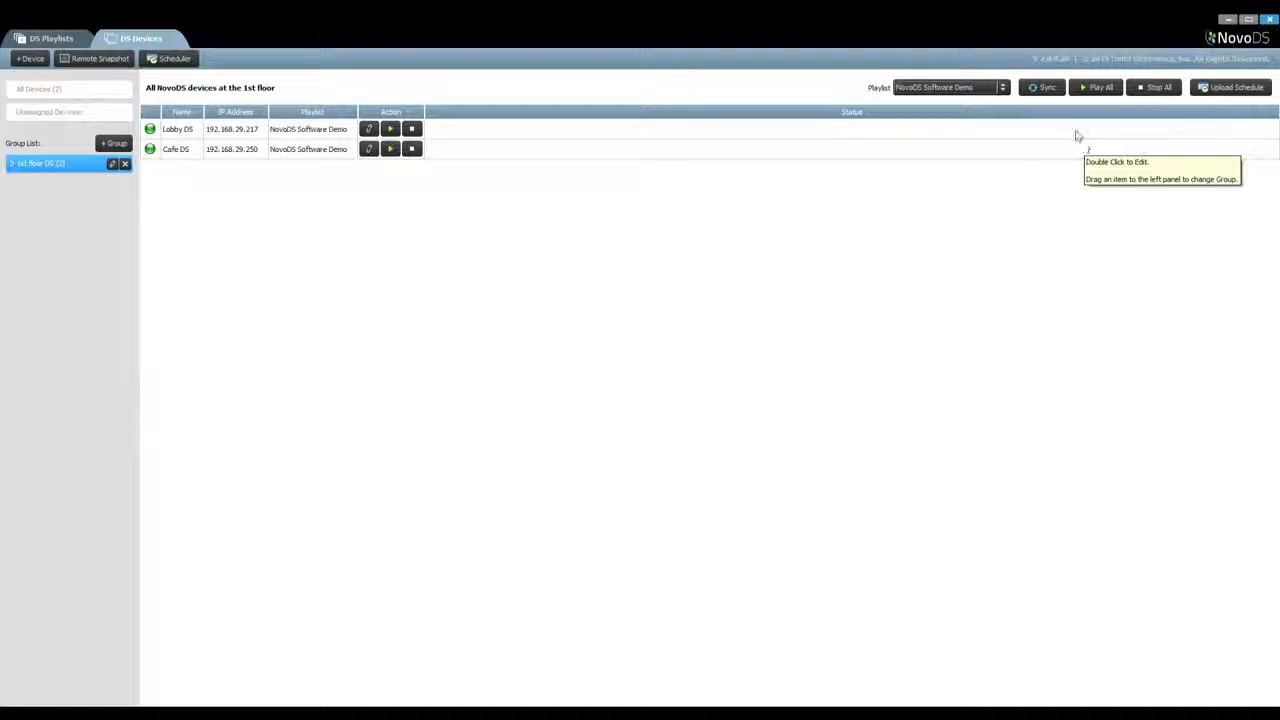
pyautogui.click(1042, 88)
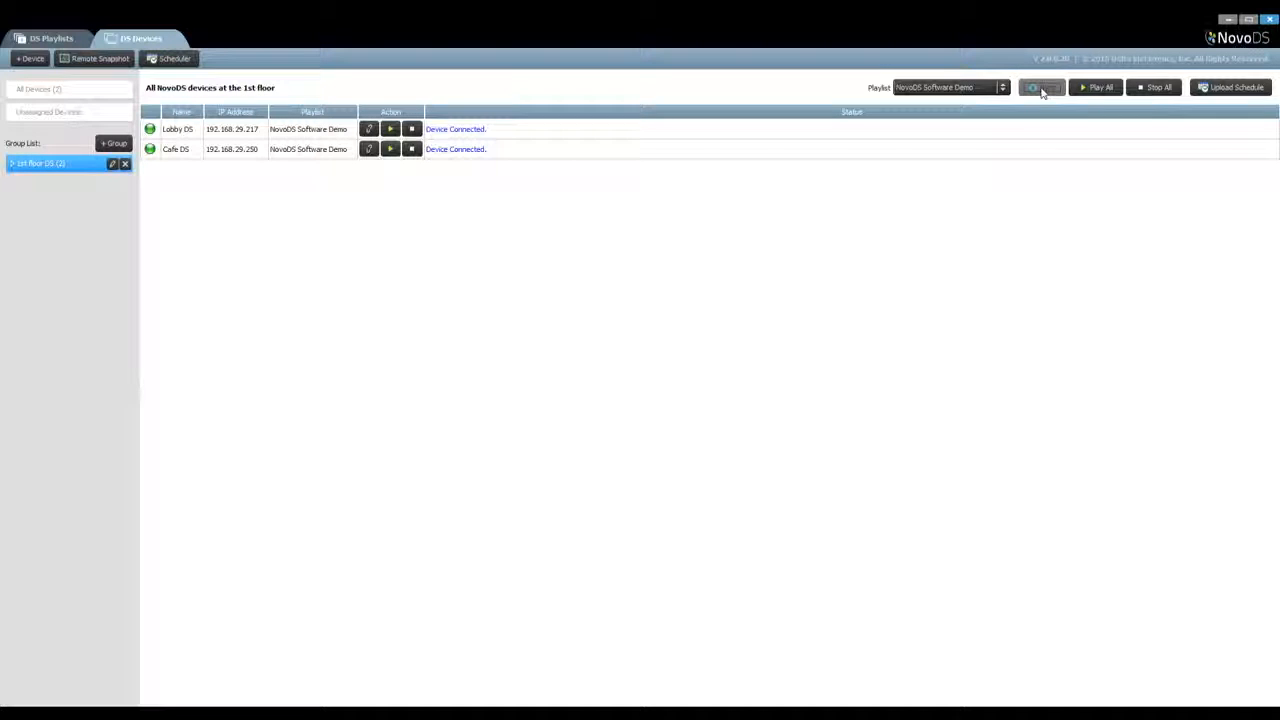
pyautogui.click(1096, 88)
pyautogui.click(1152, 88)
pyautogui.click(1202, 90)
pyautogui.click(808, 183)
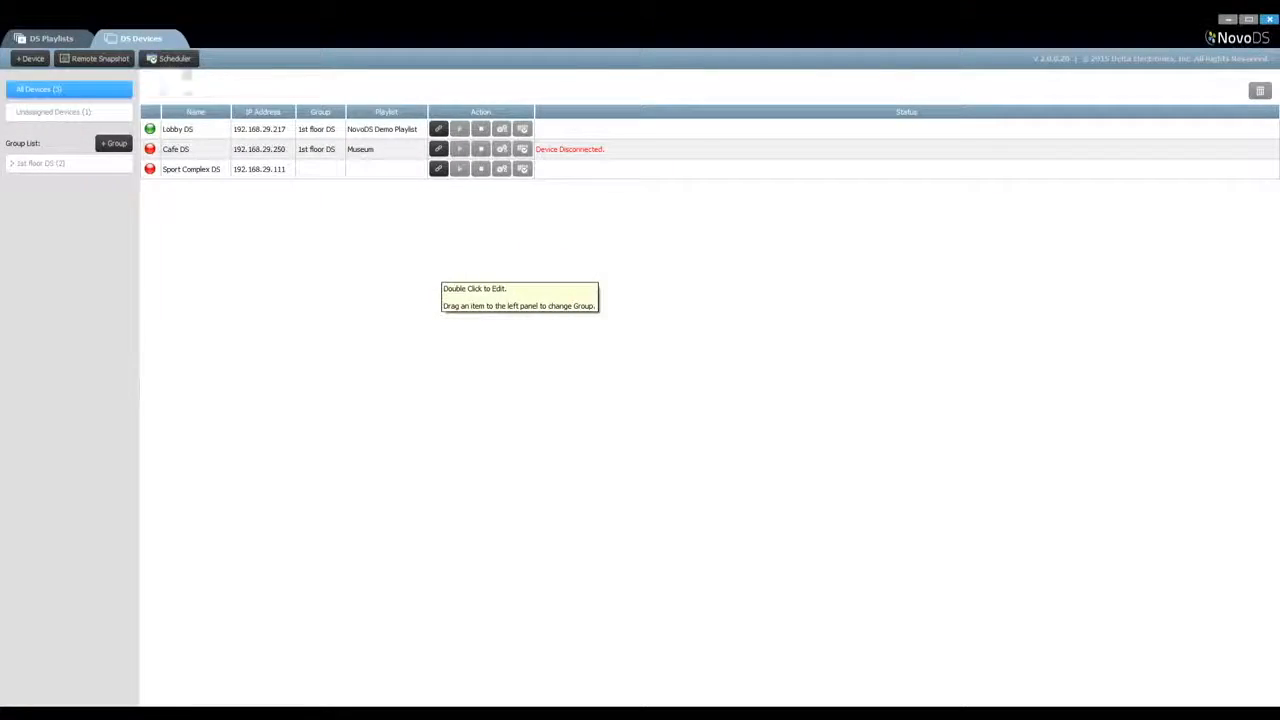
# Create a new schedule named "Workday morning advertisement" in the Scheduler
pyautogui.click(172, 58)
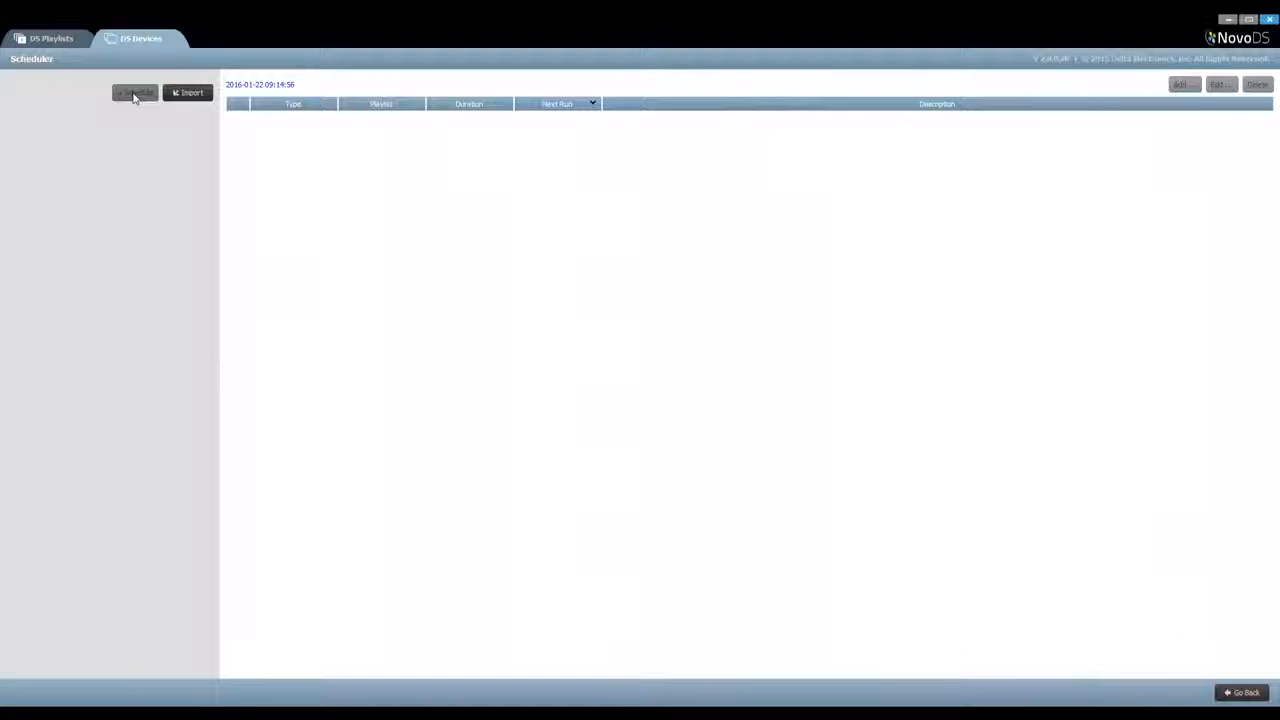
pyautogui.click(133, 93)
pyautogui.write('Work')
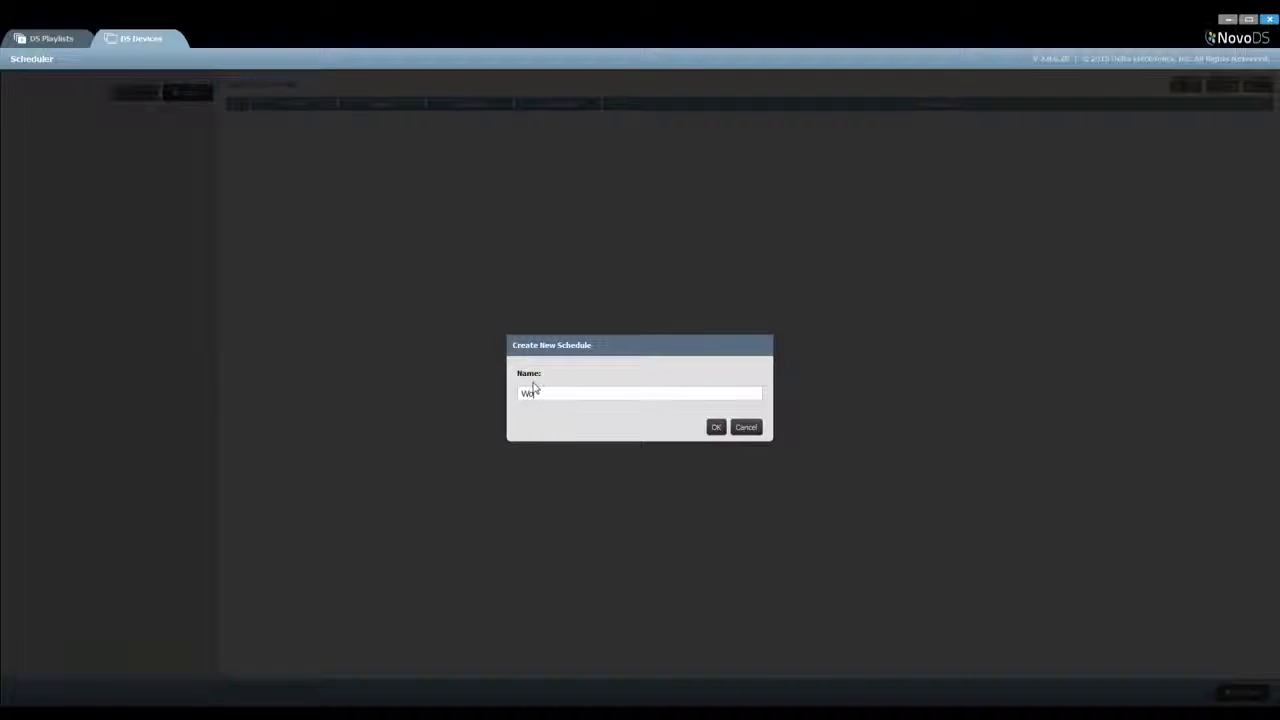
pyautogui.write('day morning advertisement')
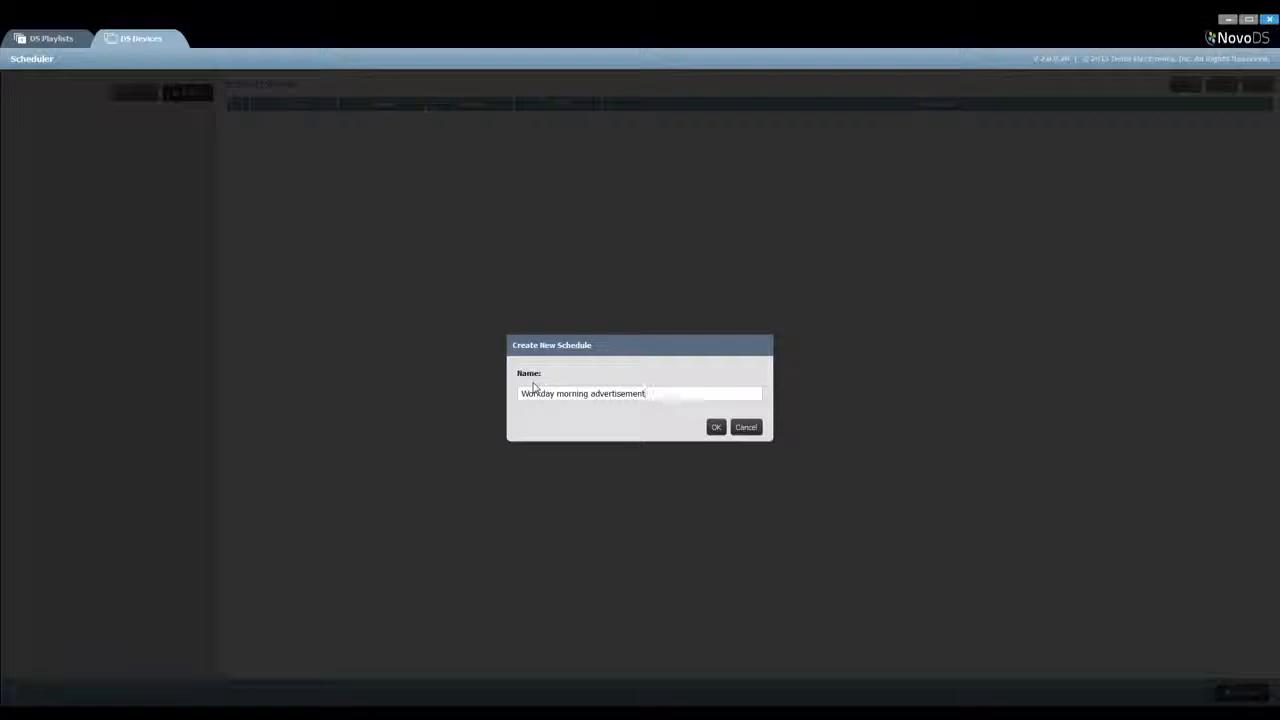
pyautogui.click(716, 428)
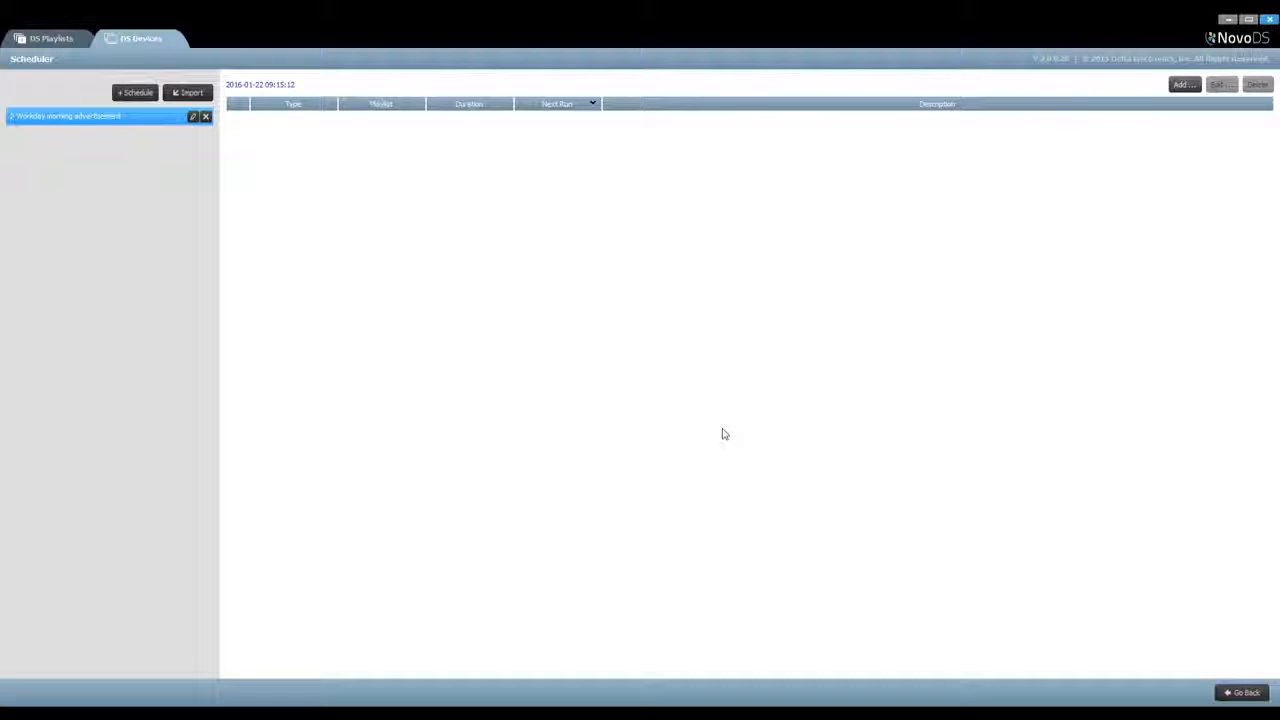
# Add a Weekly schedule item described as "Workday morning advertisement" that uses the Morning advertisement playlist
pyautogui.click(1192, 90)
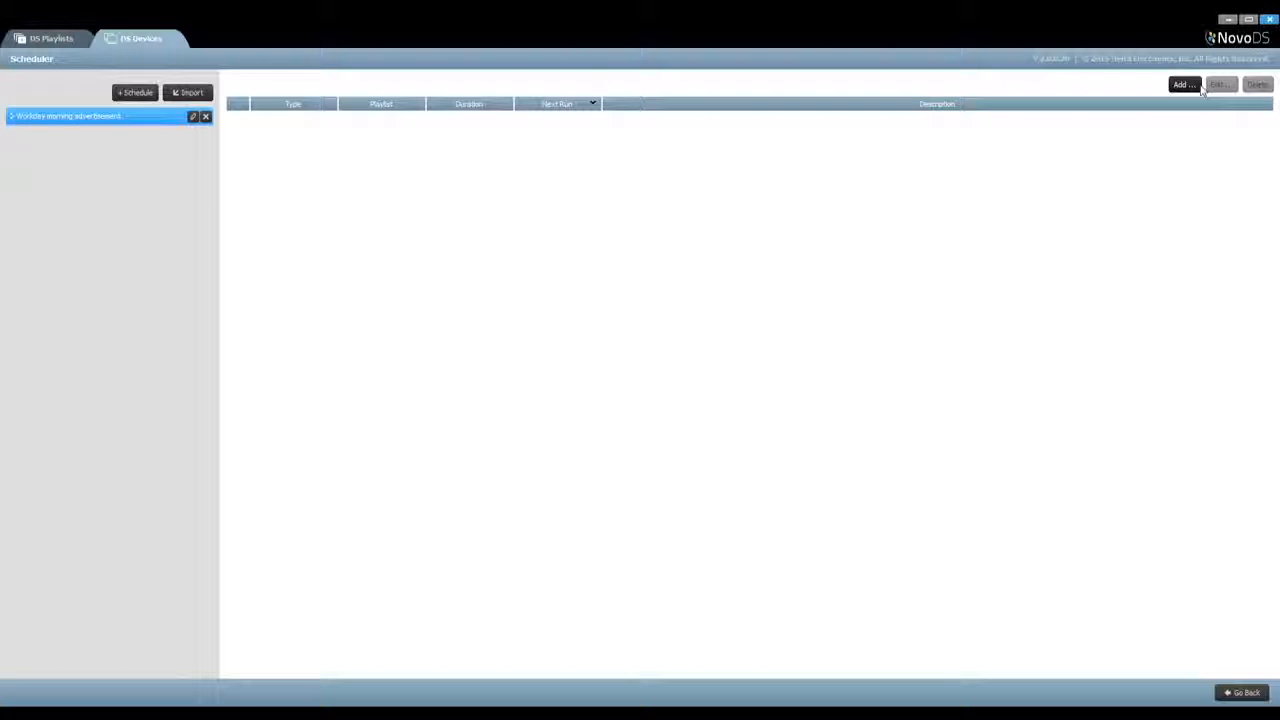
pyautogui.click(467, 289)
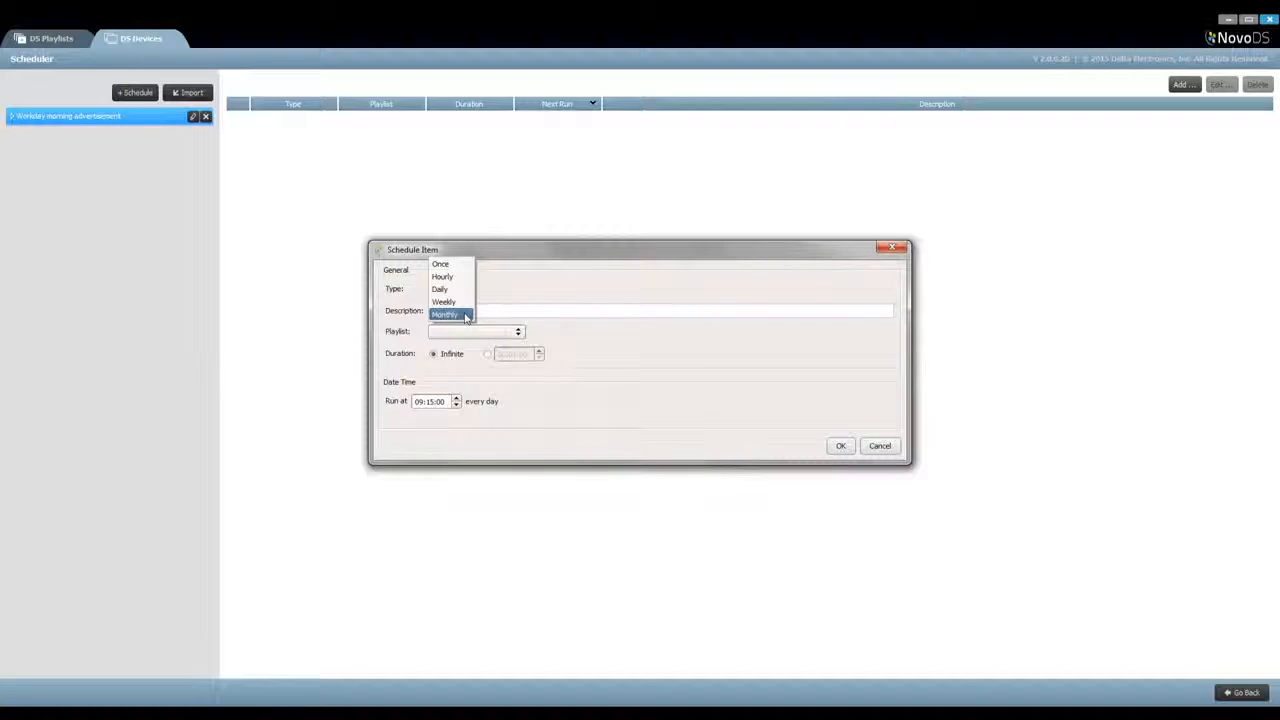
pyautogui.click(464, 302)
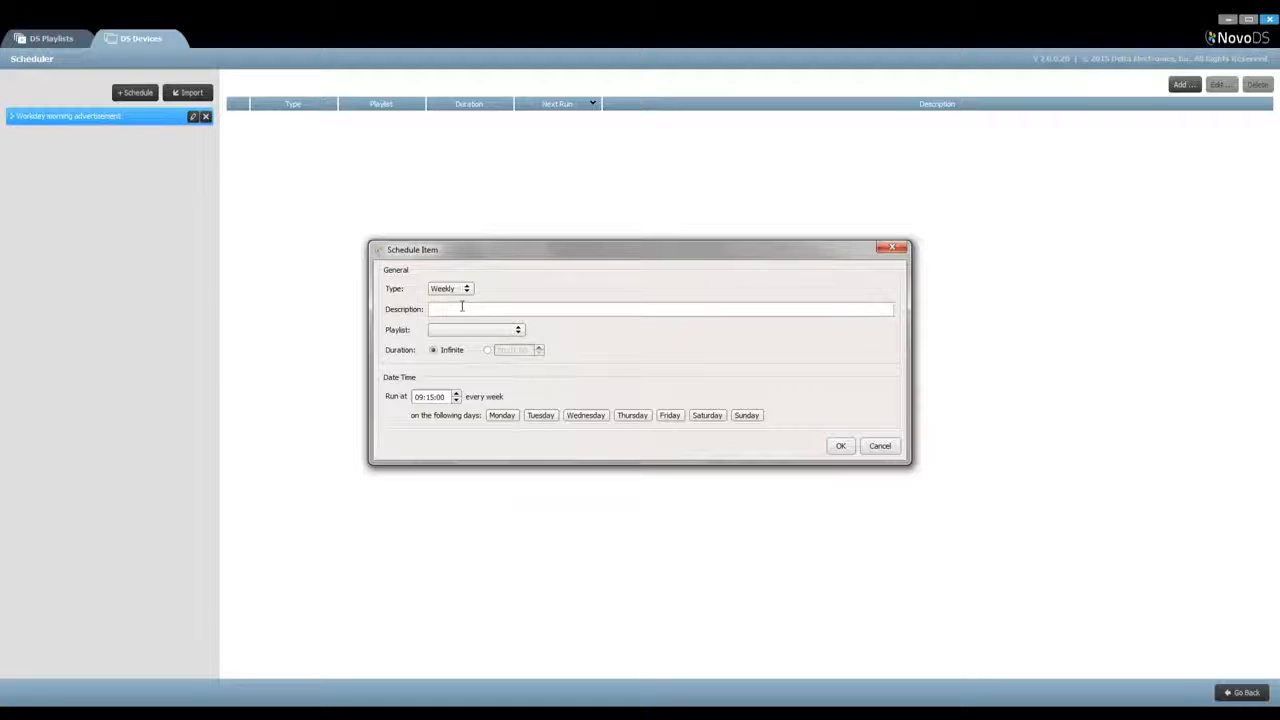
pyautogui.write('ng advertisement')
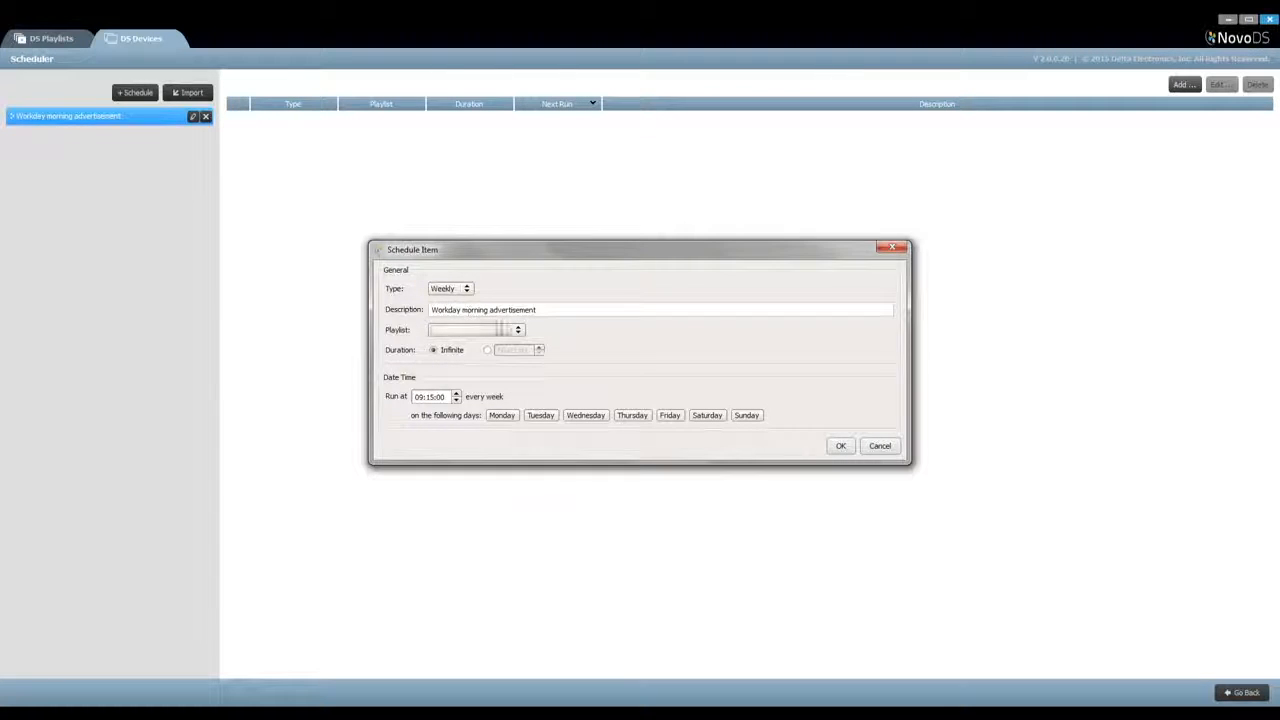
pyautogui.click(510, 333)
pyautogui.click(490, 394)
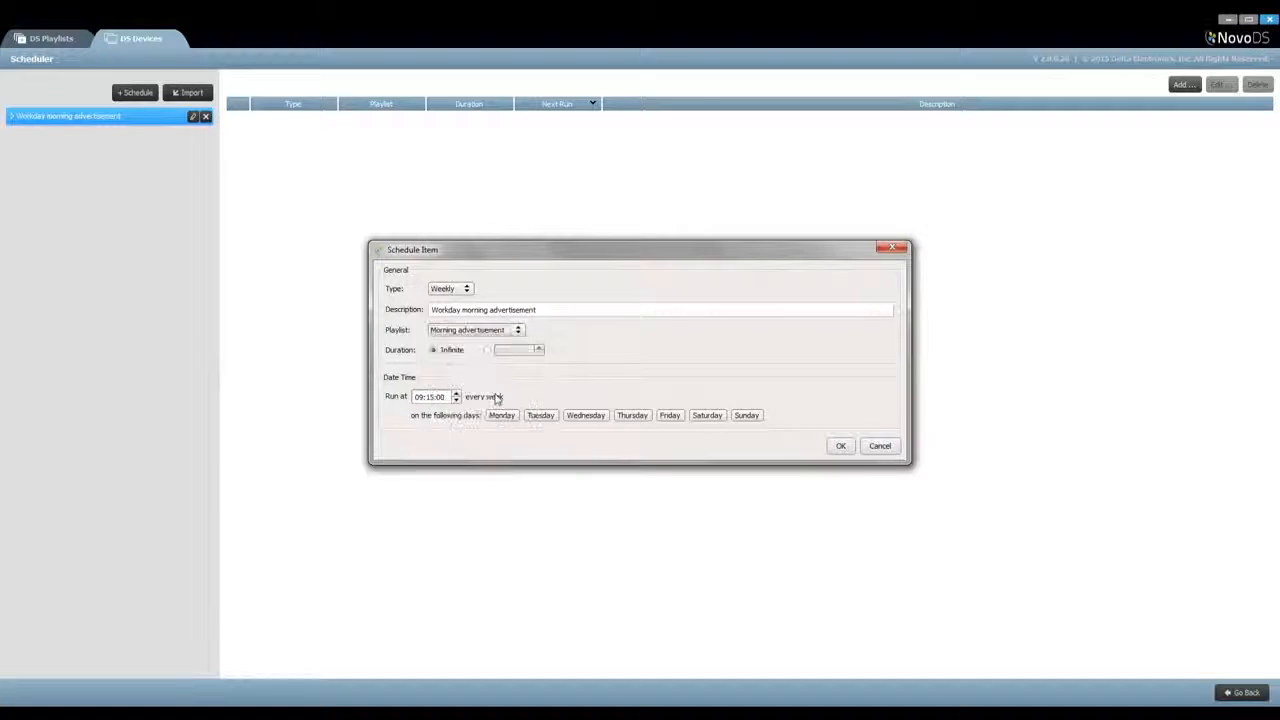
# Limit the schedule item's duration to 01:00:00 and set its run time to 10:00:00
pyautogui.click(487, 351)
pyautogui.click(539, 348)
pyautogui.click(515, 350)
pyautogui.click(539, 353)
pyautogui.click(419, 397)
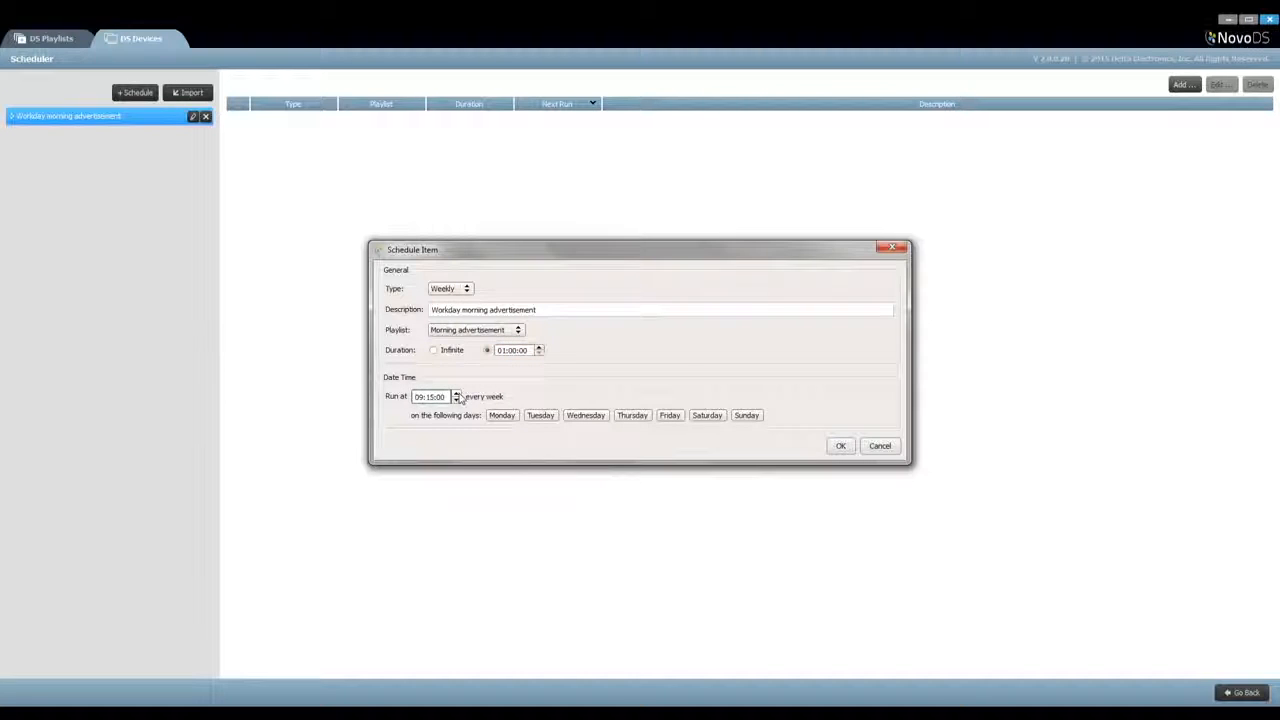
pyautogui.click(431, 397)
pyautogui.click(455, 400)
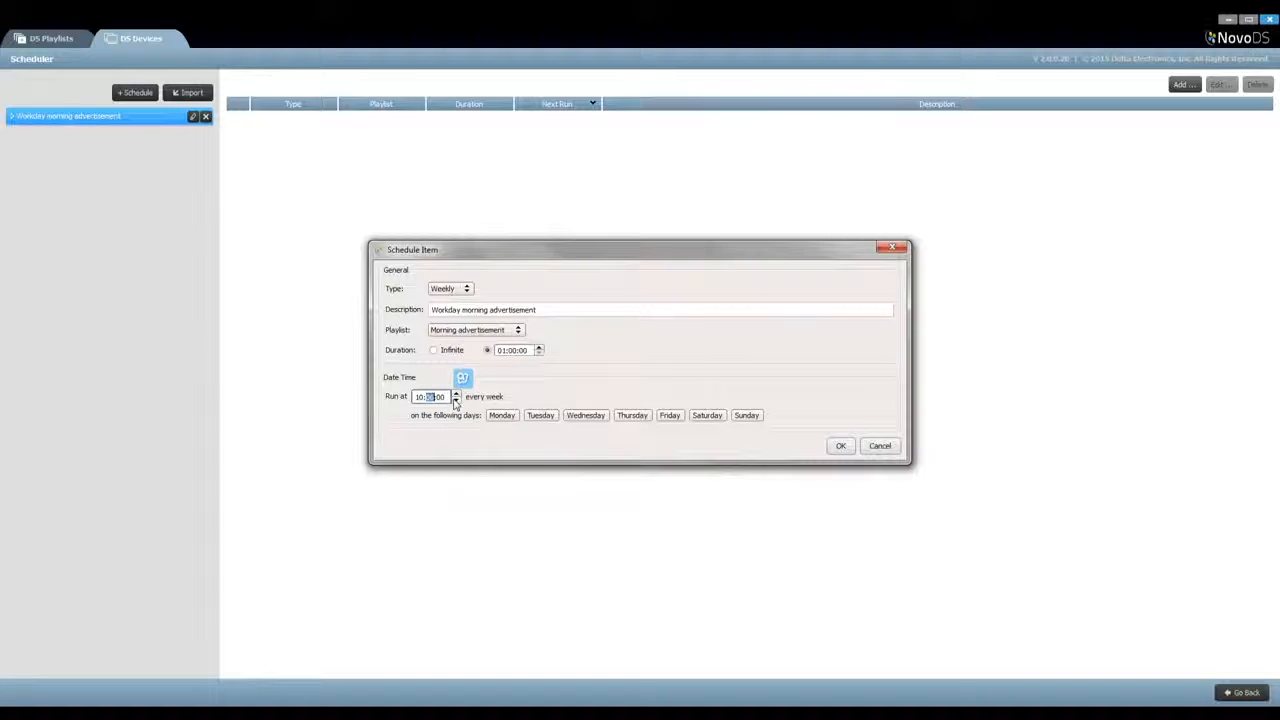
# Run the schedule item on Monday through Friday and save it
pyautogui.click(502, 415)
pyautogui.click(540, 415)
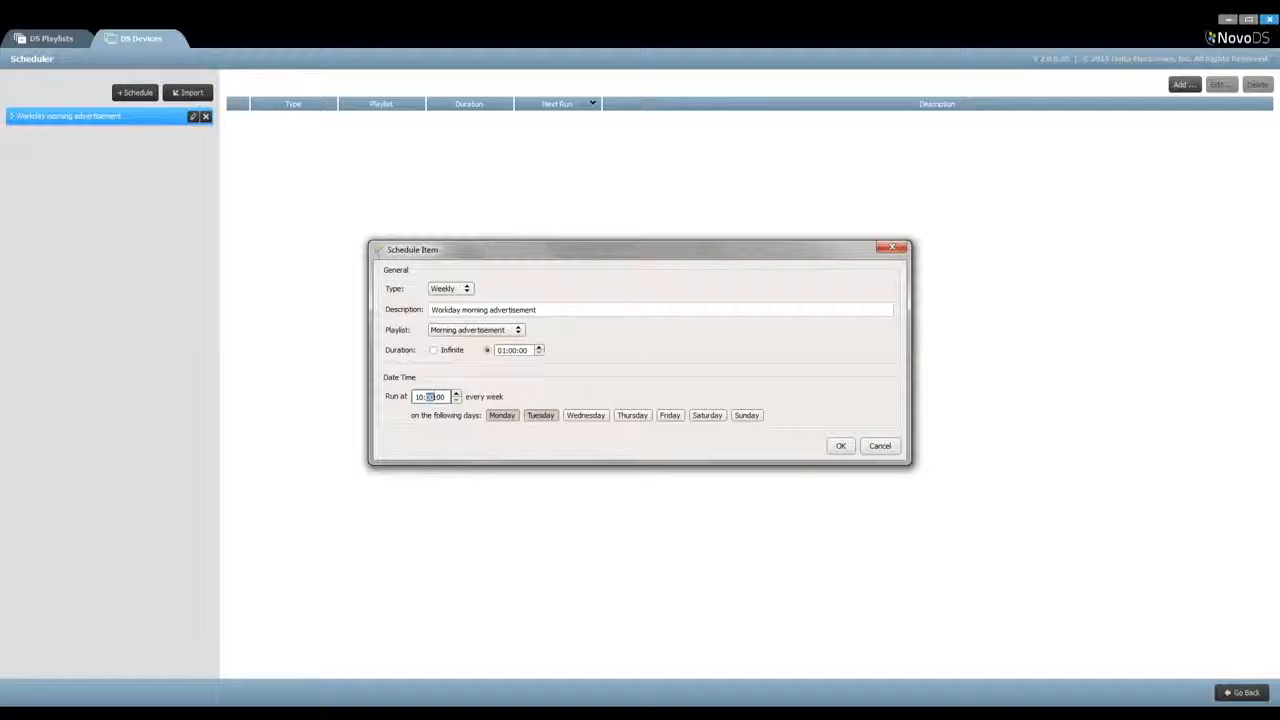
pyautogui.click(585, 415)
pyautogui.click(632, 415)
pyautogui.click(669, 415)
pyautogui.click(842, 447)
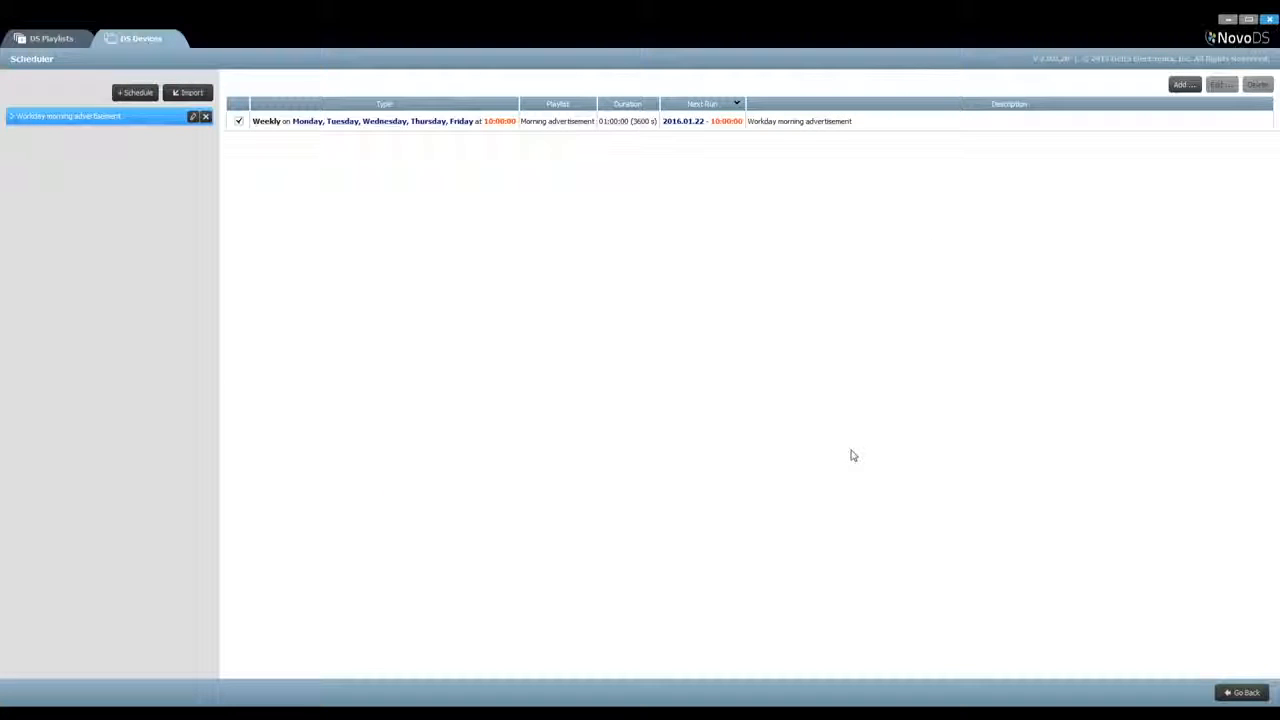
# Review the settings of the weekly schedule item and close it without changes
pyautogui.click(829, 121)
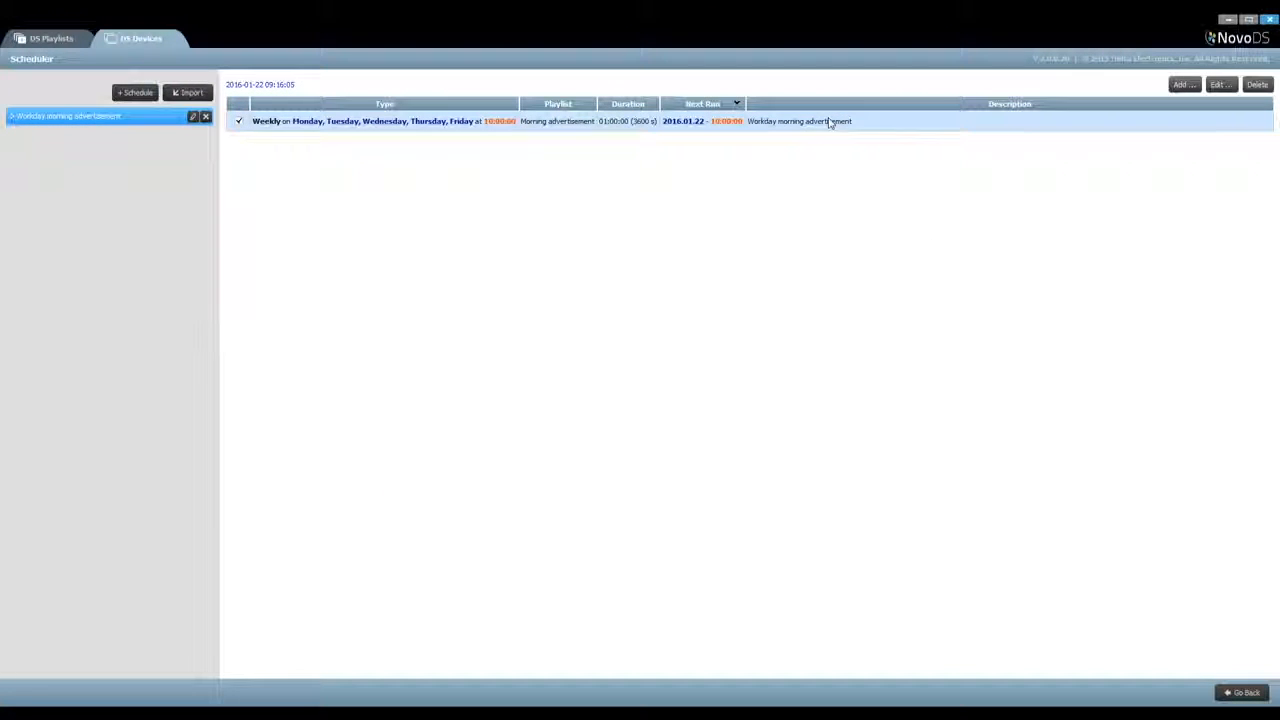
pyautogui.click(1220, 84)
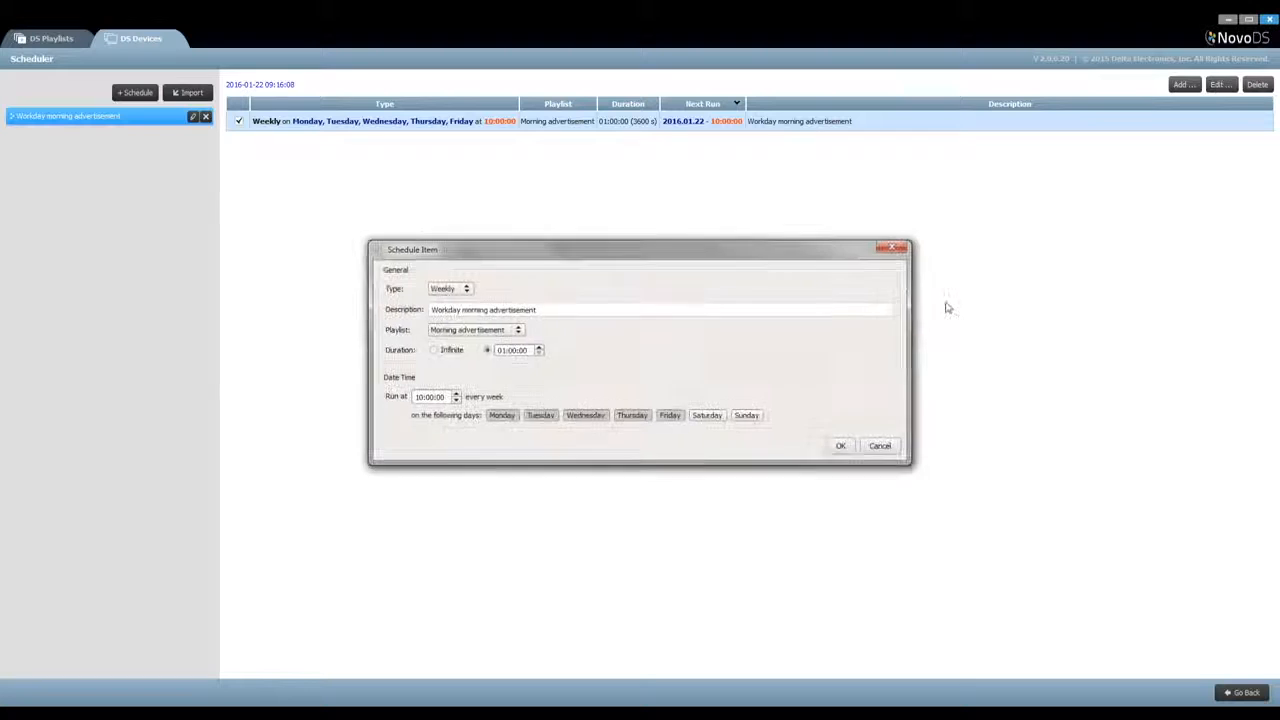
pyautogui.click(880, 446)
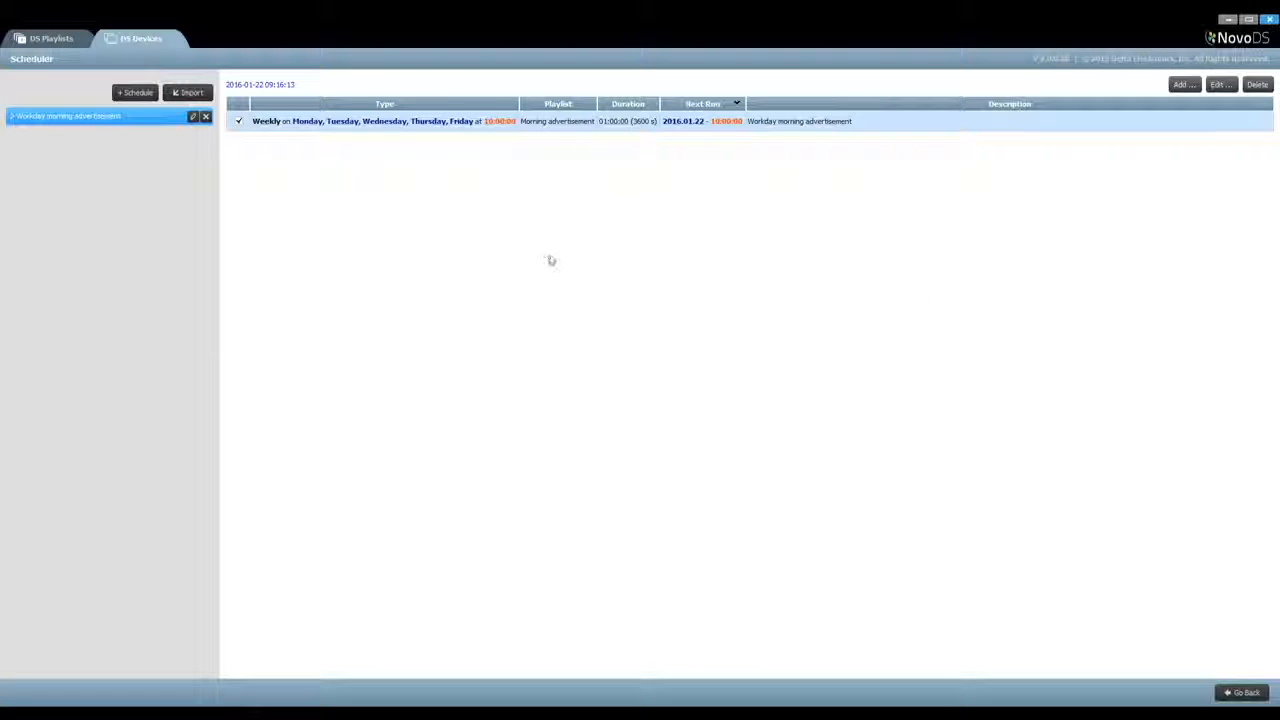
# Return to the device list, connect to Lobby DS and upload the Workday morning advertisement schedule to it
pyautogui.click(1243, 692)
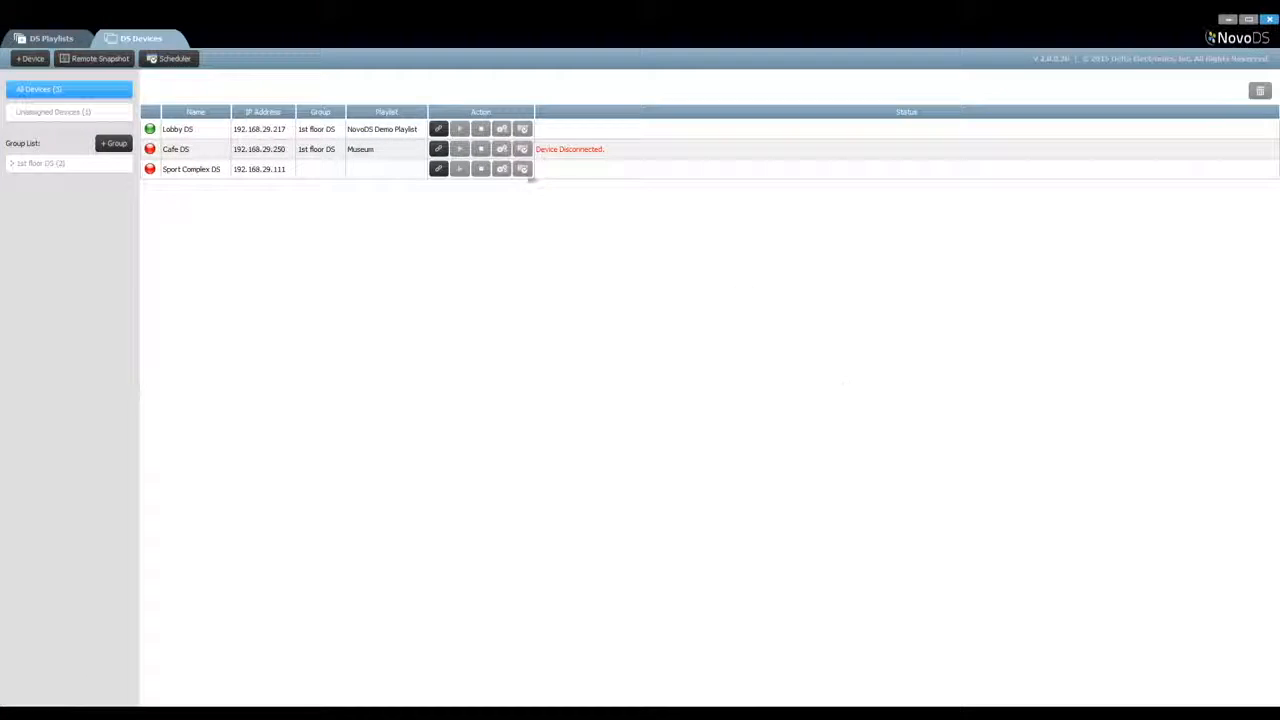
pyautogui.click(438, 130)
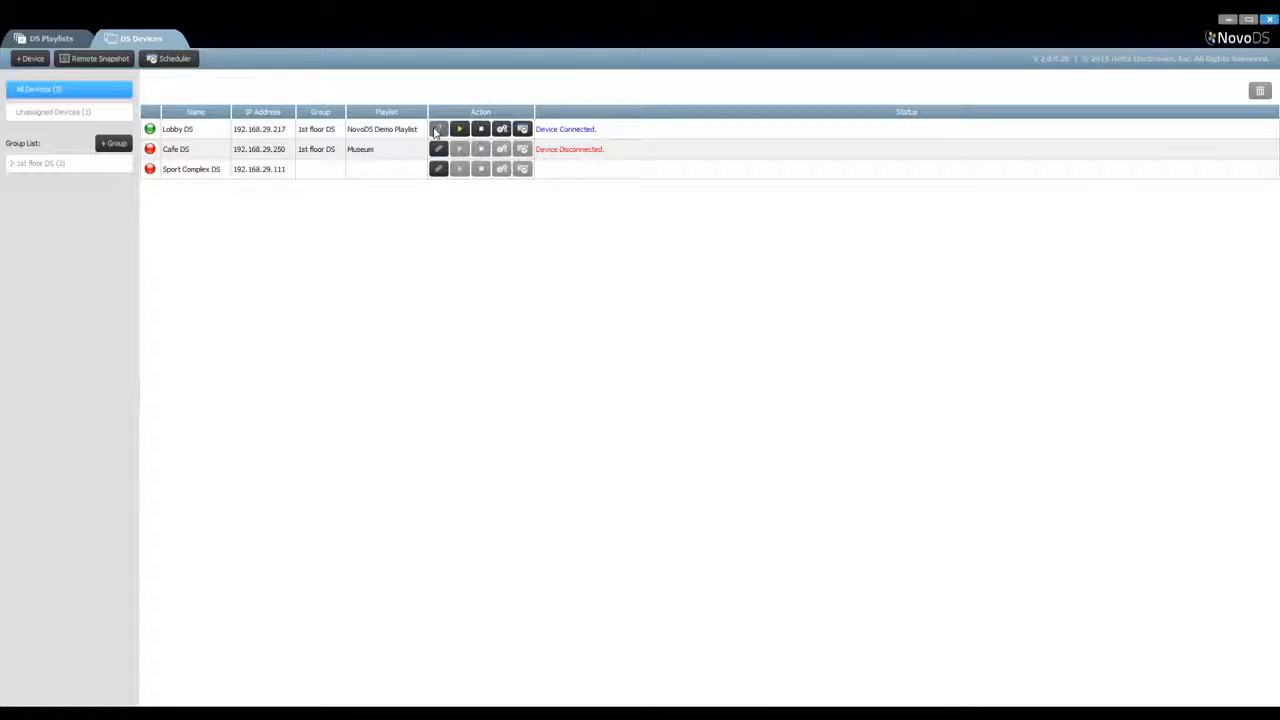
pyautogui.click(522, 131)
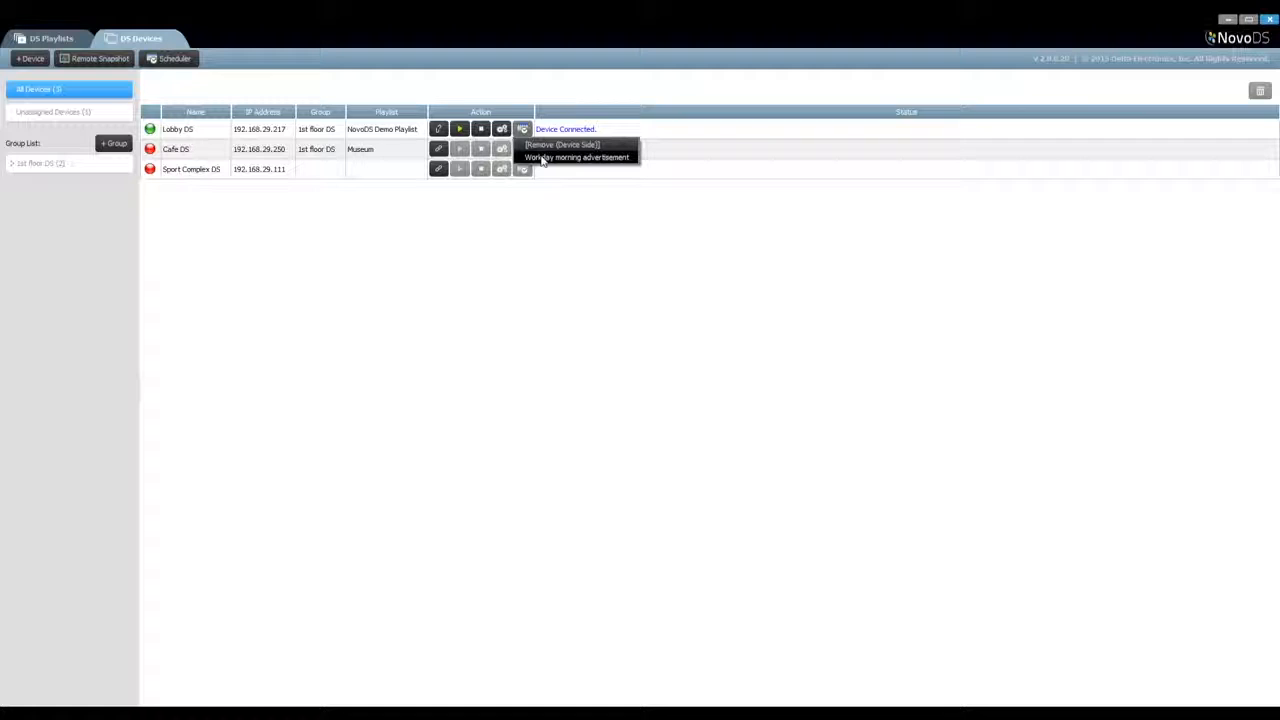
pyautogui.click(541, 158)
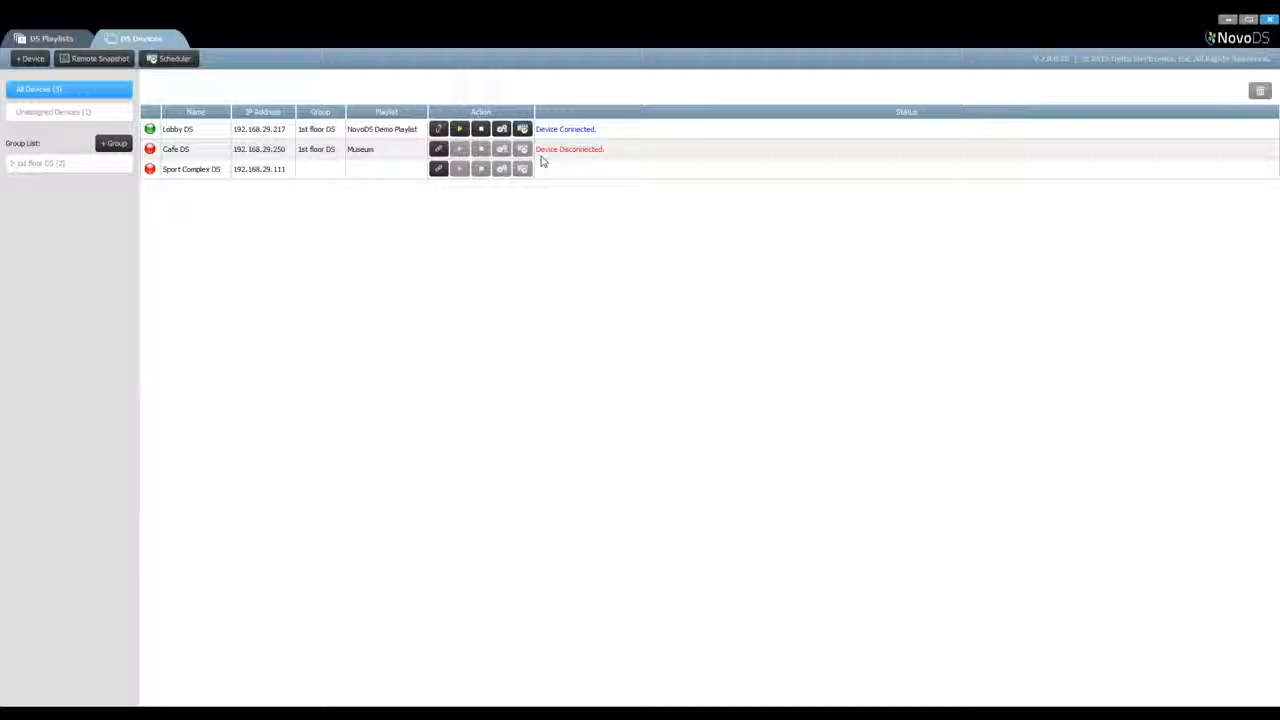
# Upload the Workday morning advertisement schedule to all devices in the 1st floor DS group
pyautogui.click(70, 164)
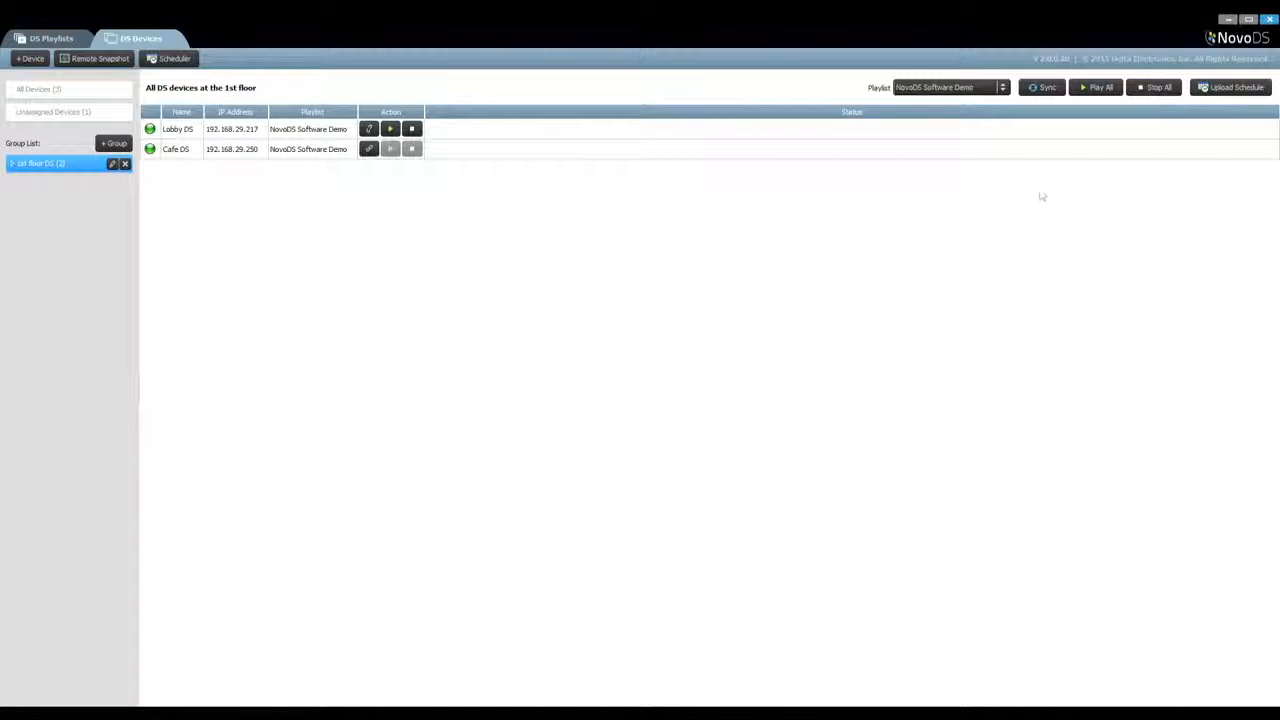
pyautogui.click(1235, 87)
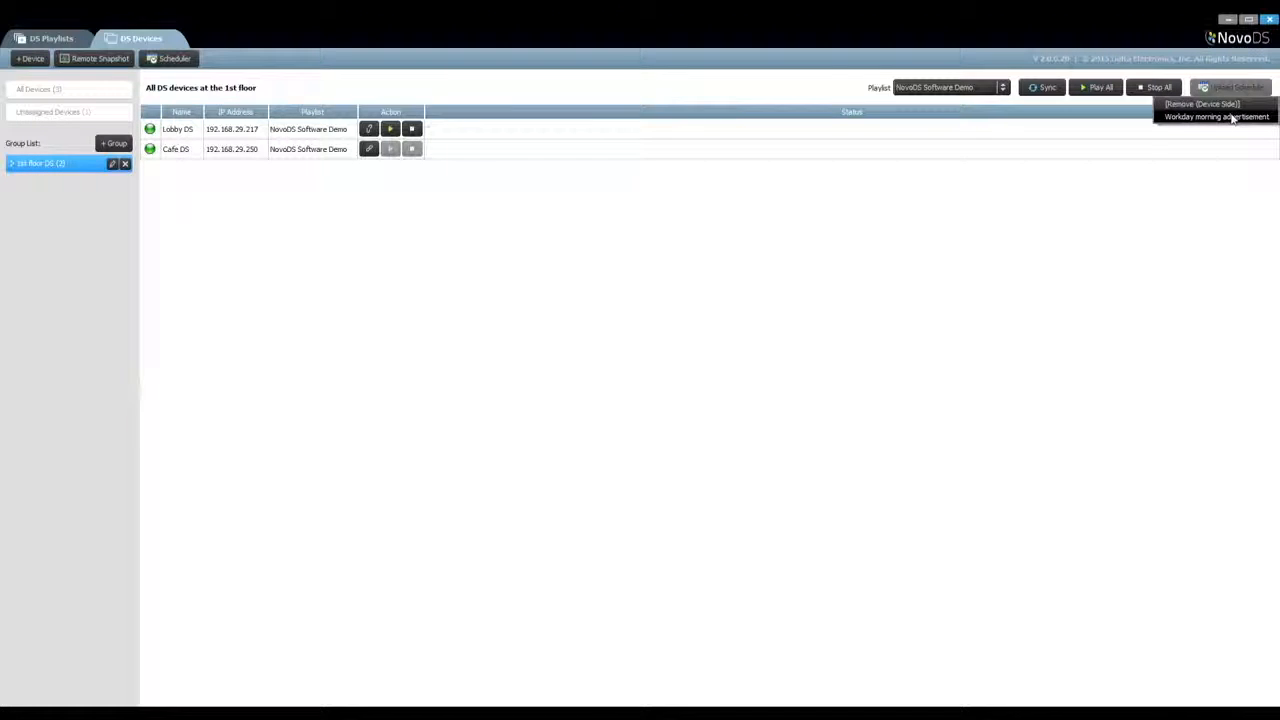
pyautogui.click(1230, 115)
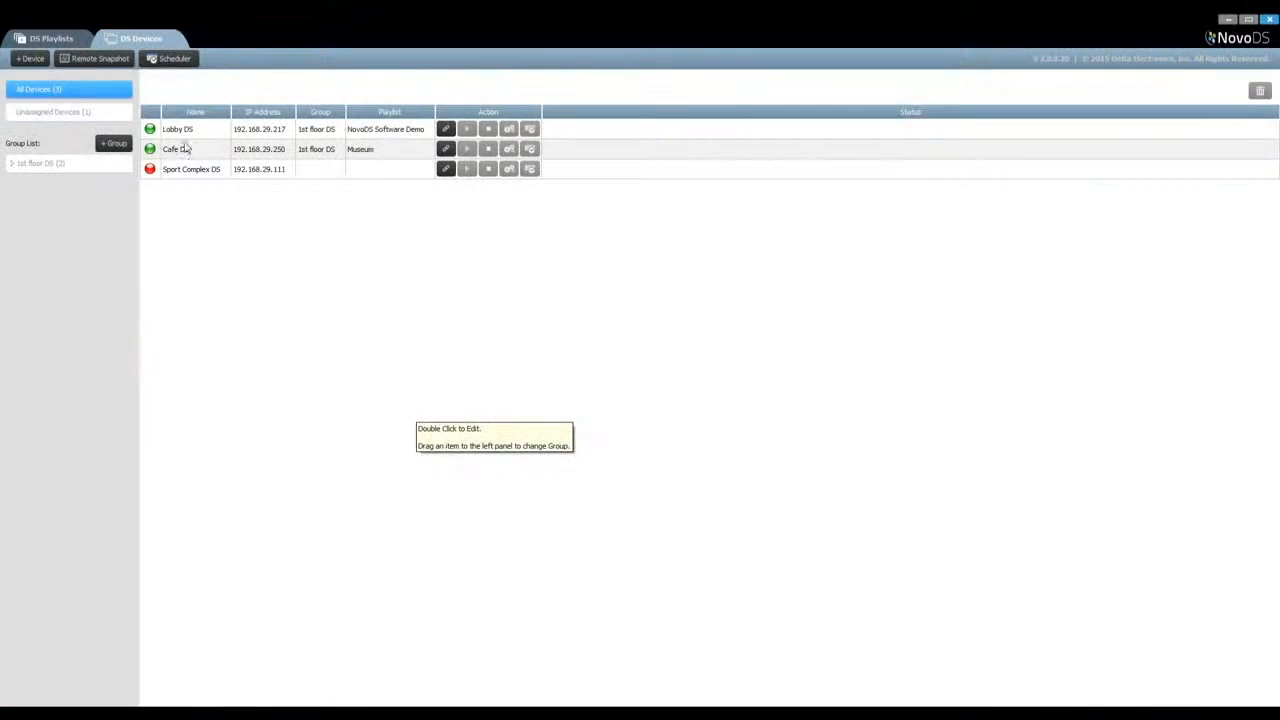
# Display the remote snapshots of all devices and adjust the thumbnail zoom
pyautogui.click(80, 58)
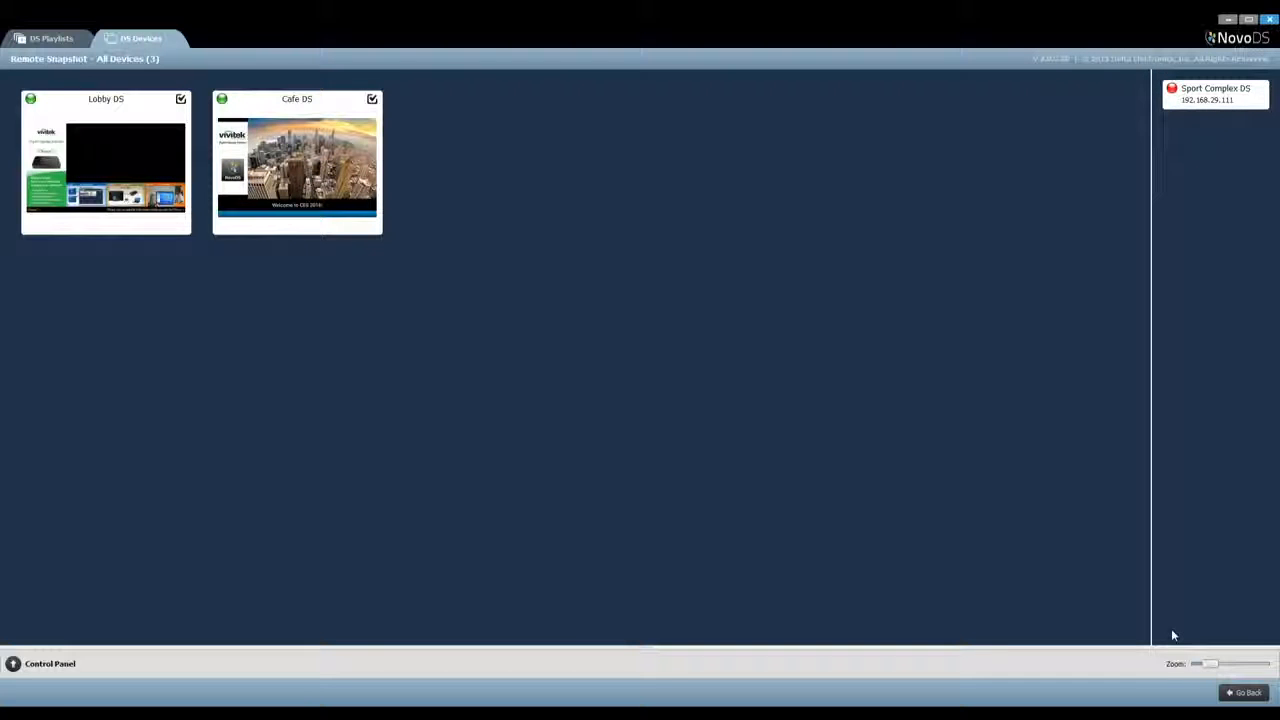
pyautogui.moveTo(1215, 665)
pyautogui.mouseDown()
pyautogui.moveTo(1199, 668)
pyautogui.moveTo(1252, 666)
pyautogui.moveTo(1211, 668)
pyautogui.mouseUp()
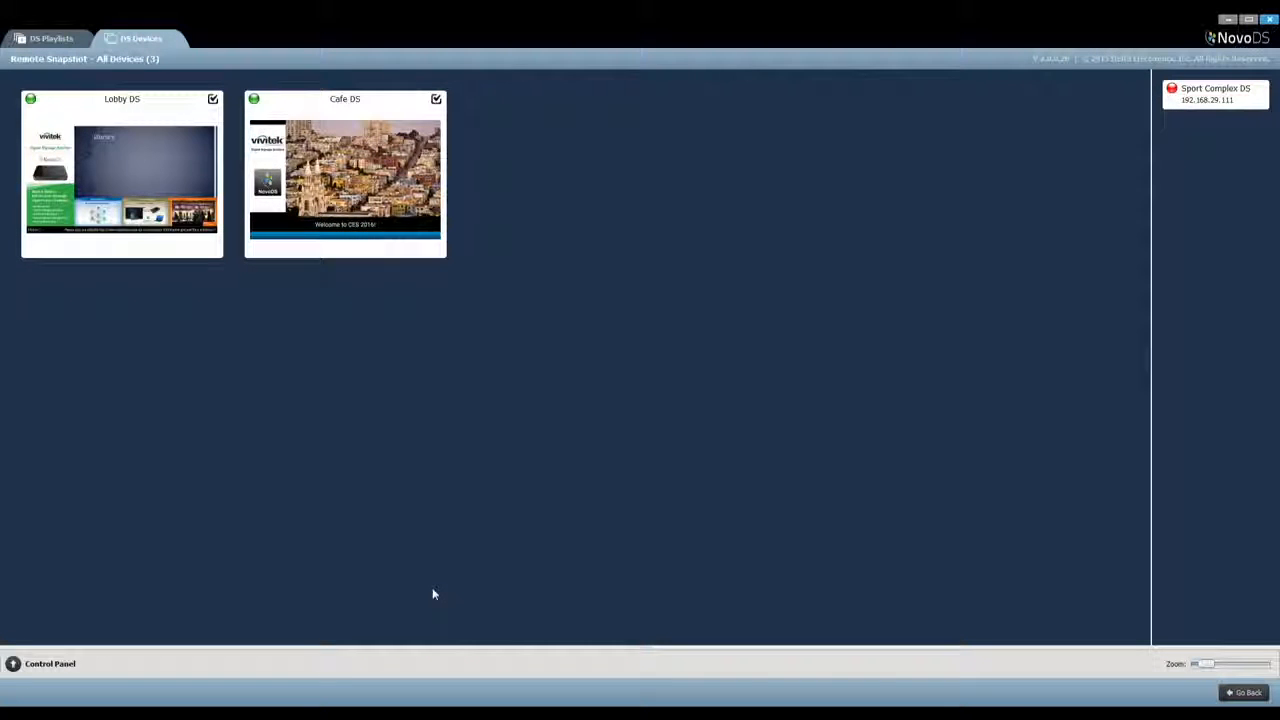
# Expand the snapshot control options, look over the Live Update settings and return to the Overlay Message settings
pyautogui.click(14, 665)
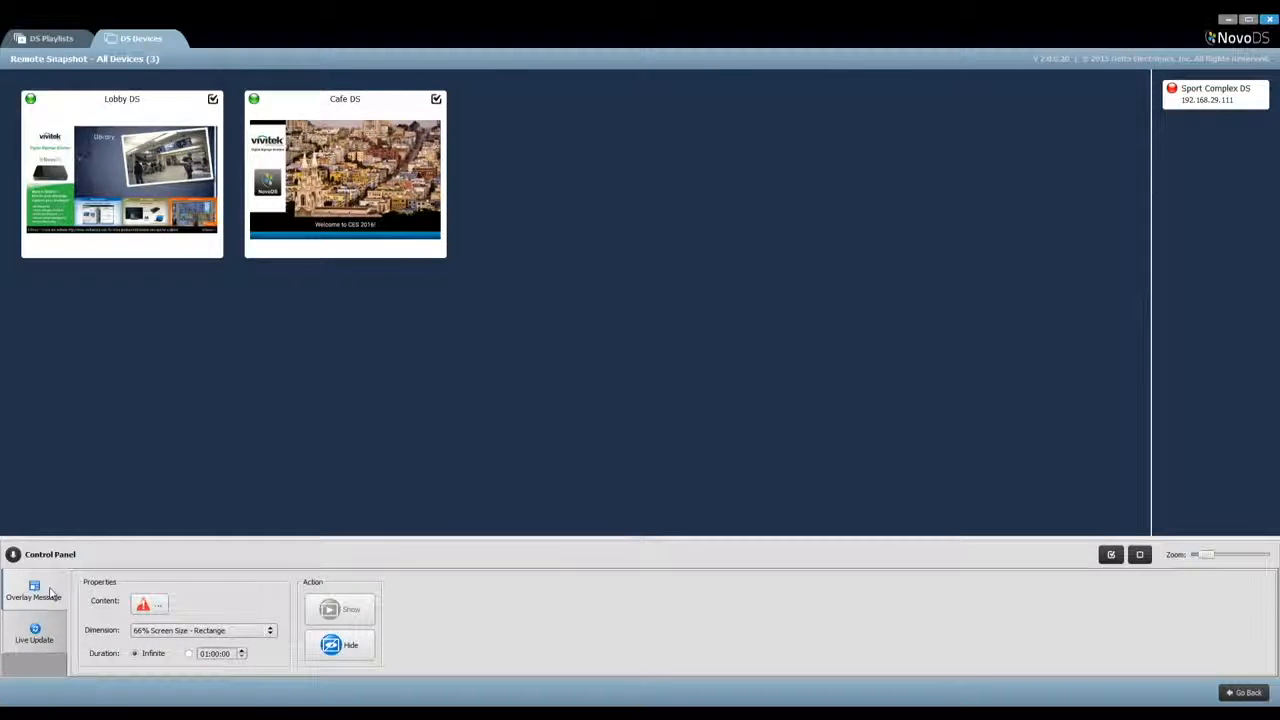
pyautogui.click(41, 641)
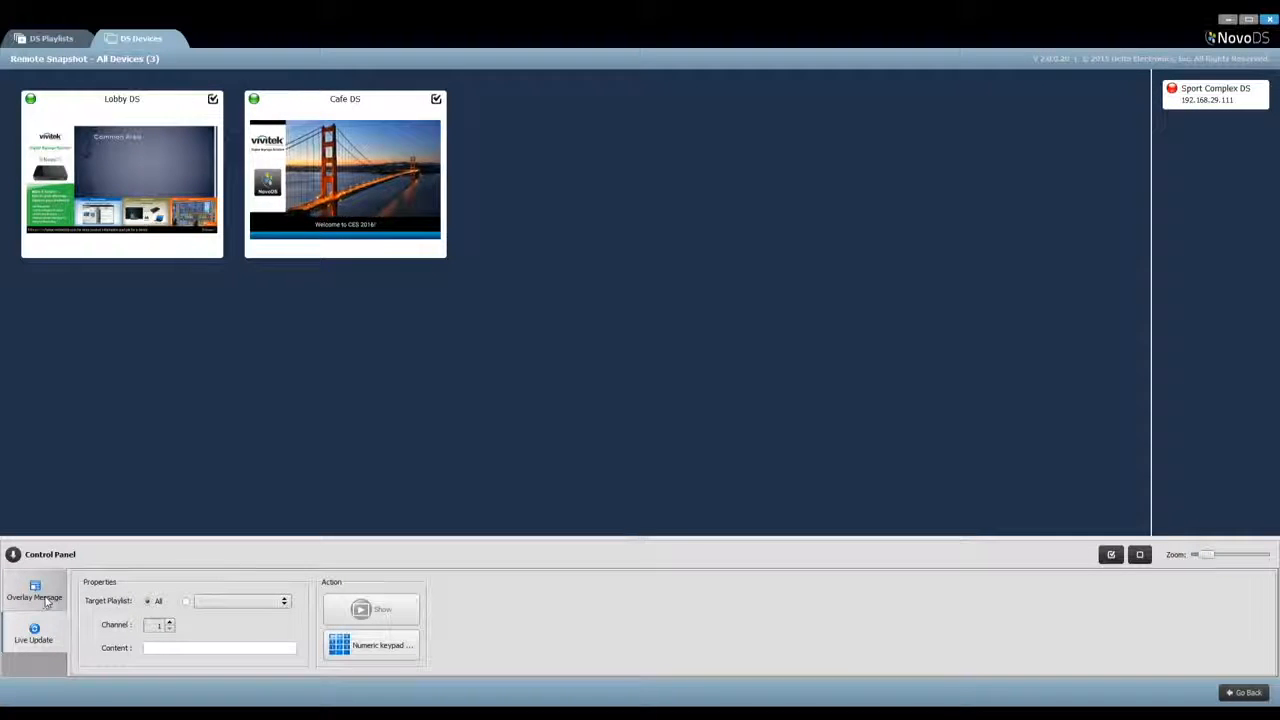
pyautogui.click(35, 592)
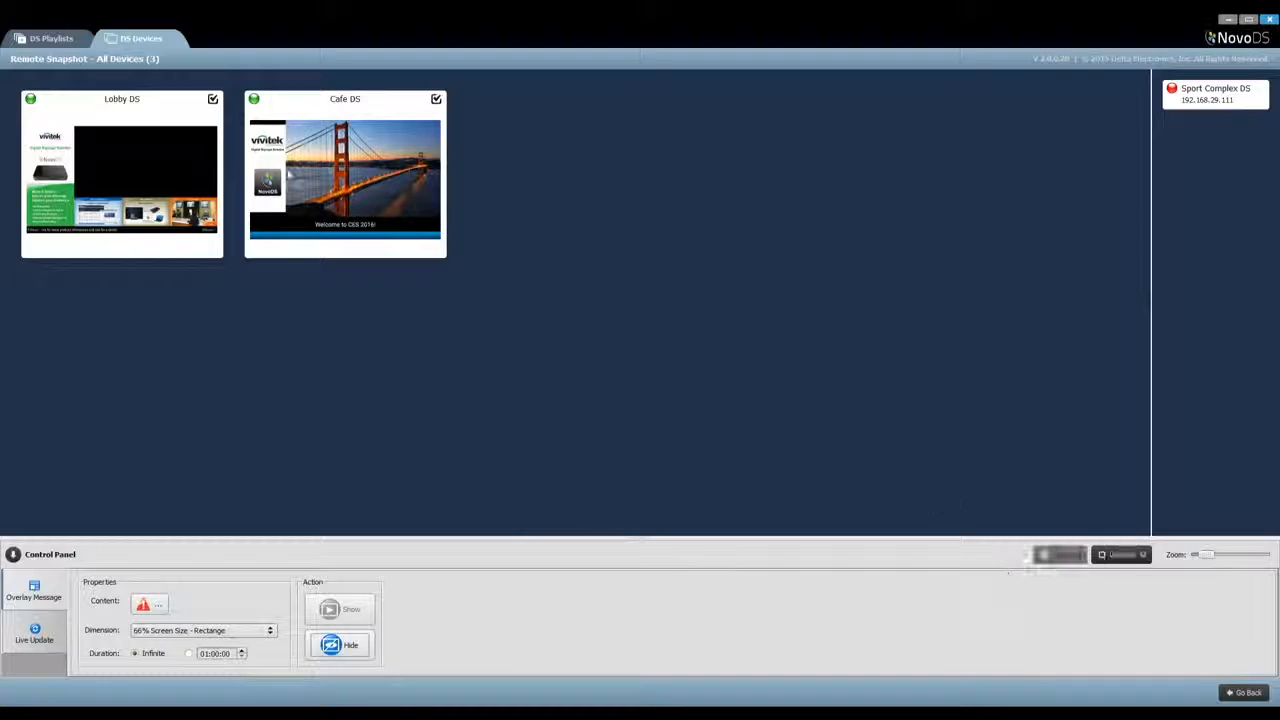
# Exclude Lobby DS from the targets and use the rich text URGENT NOTICE about the cancelled basketball match as overlay content
pyautogui.click(213, 100)
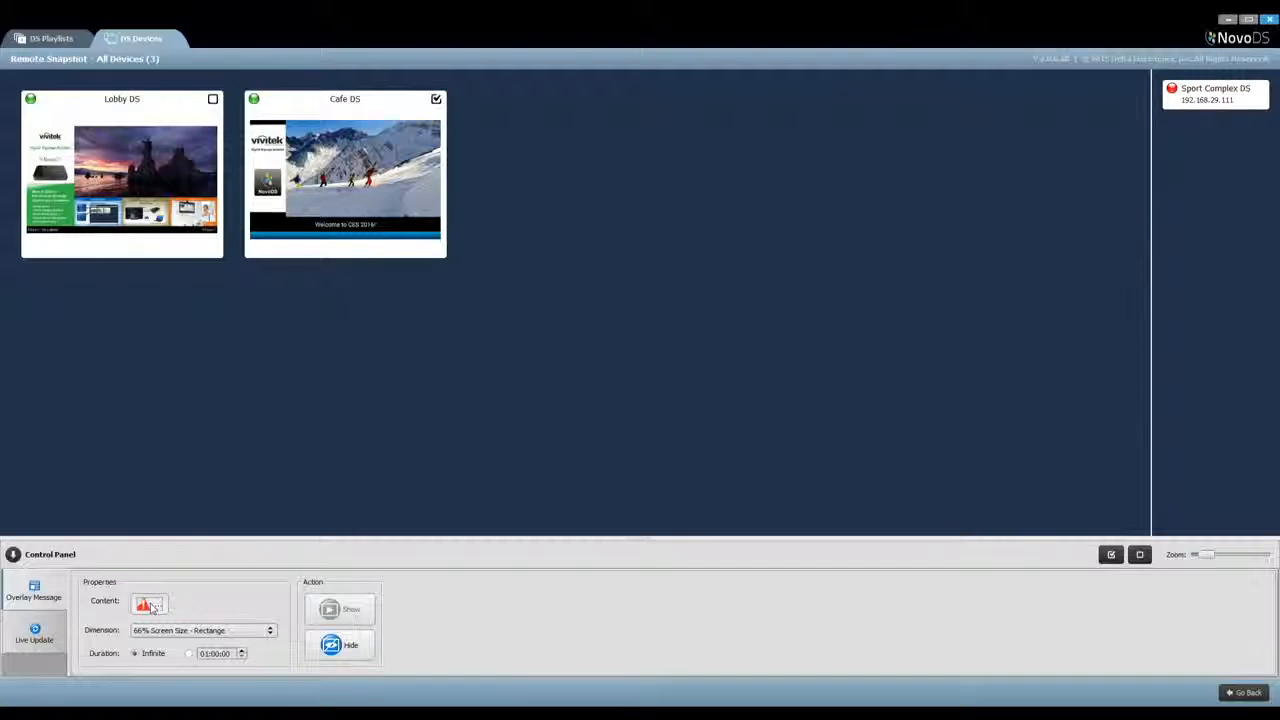
pyautogui.click(148, 605)
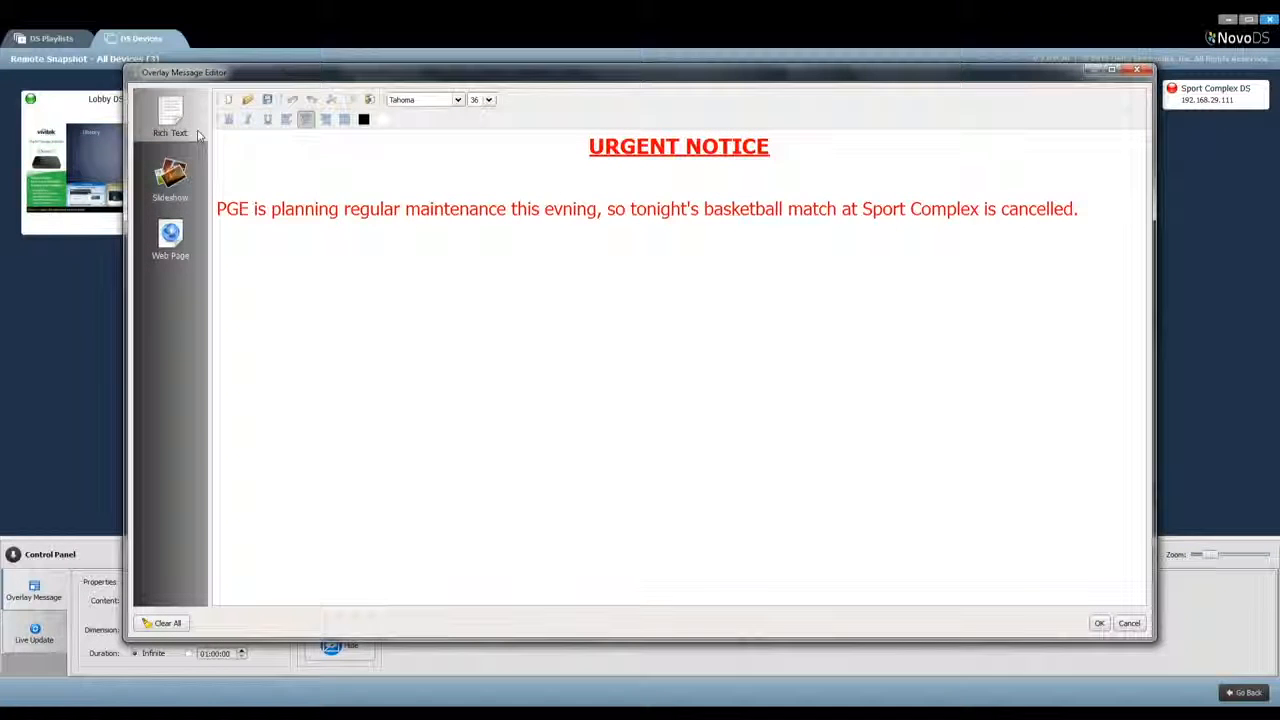
pyautogui.click(171, 178)
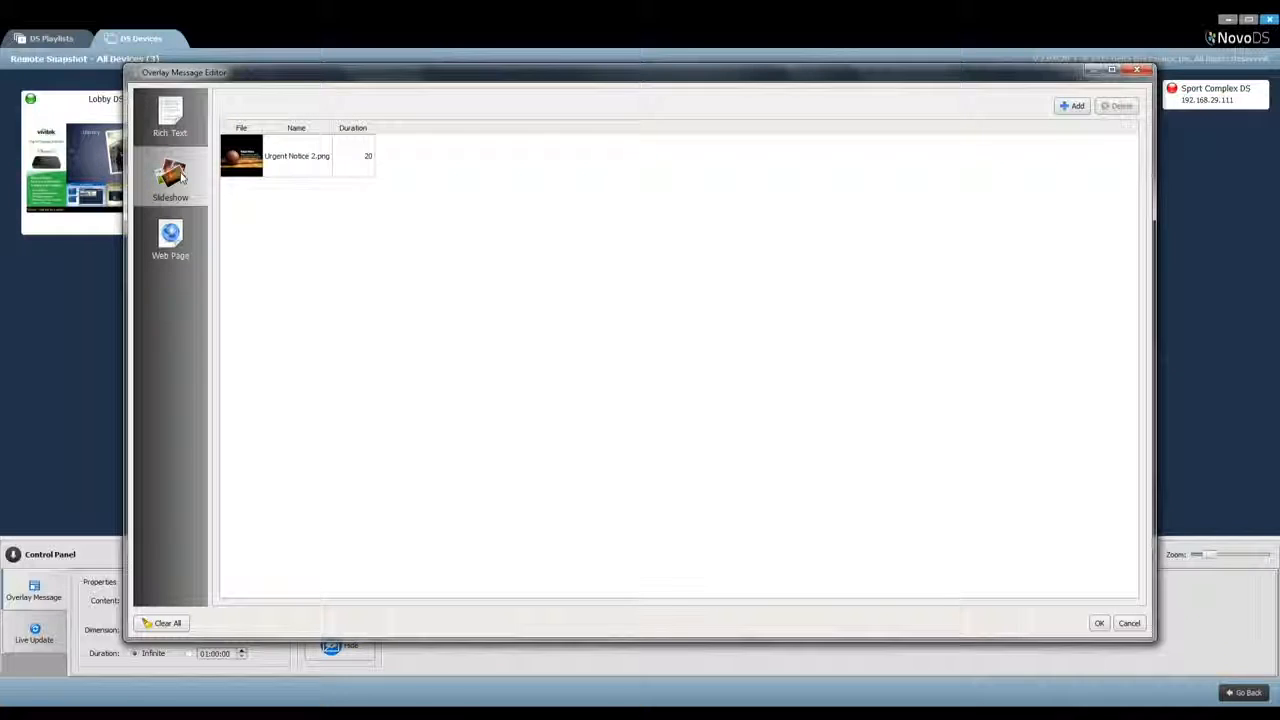
pyautogui.click(171, 237)
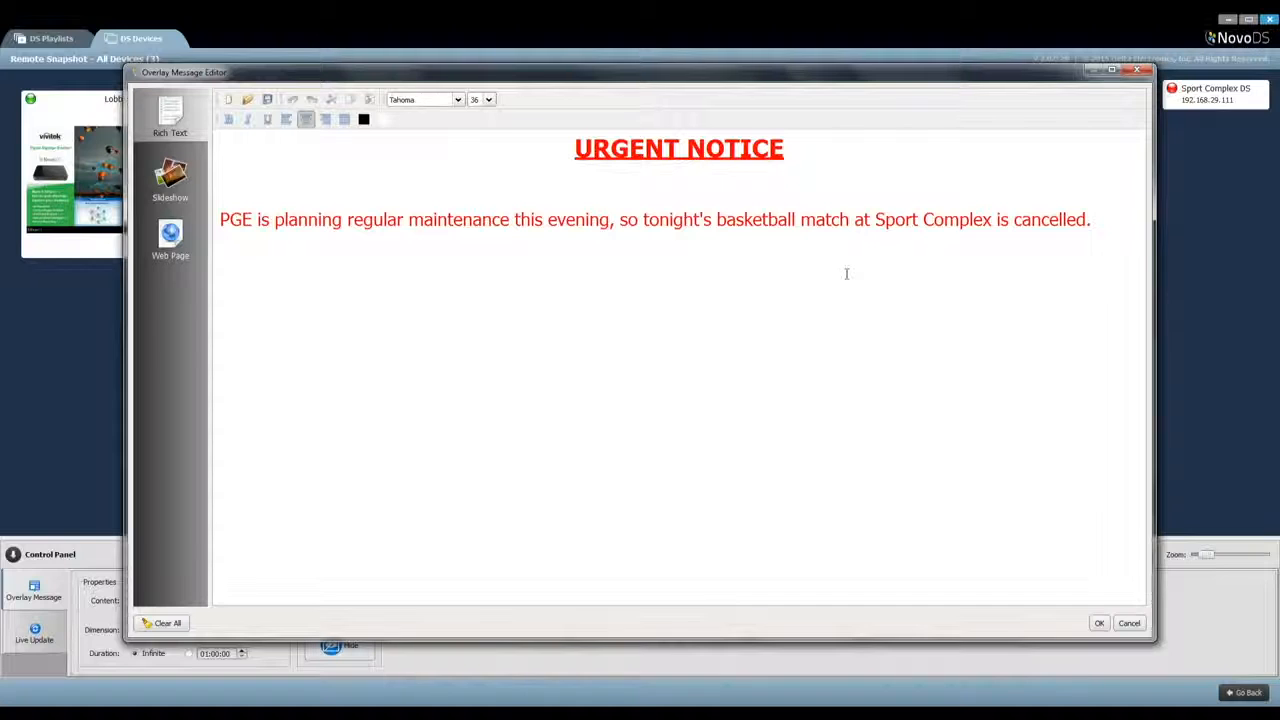
pyautogui.click(1098, 626)
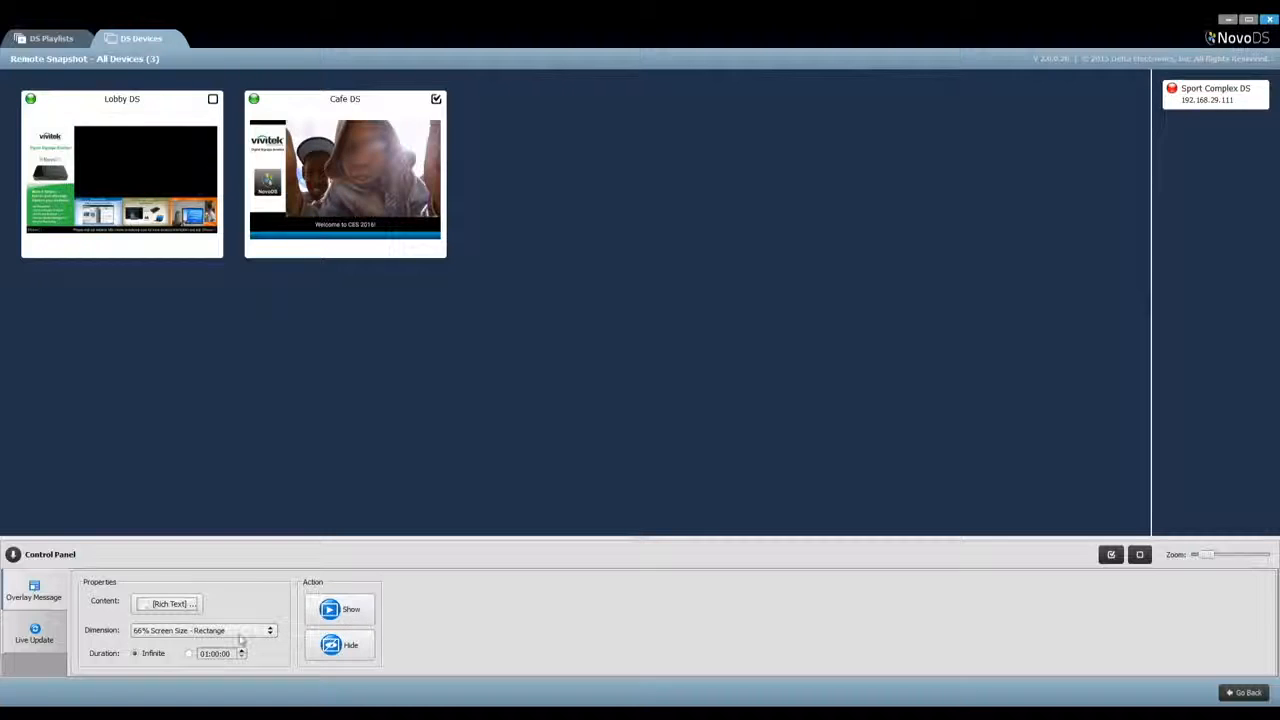
# Set the overlay dimension to "50% Screen Size - Rectange", show the message on Cafe DS and hide it again
pyautogui.click(269, 632)
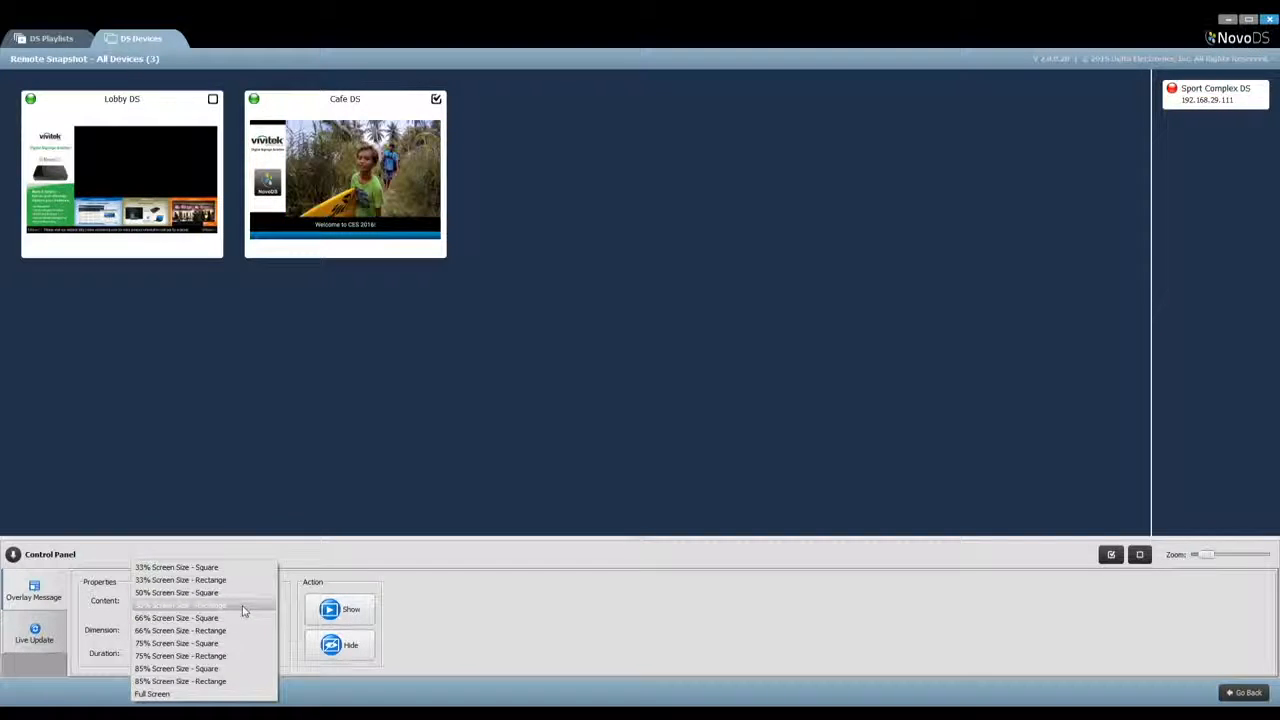
pyautogui.click(242, 606)
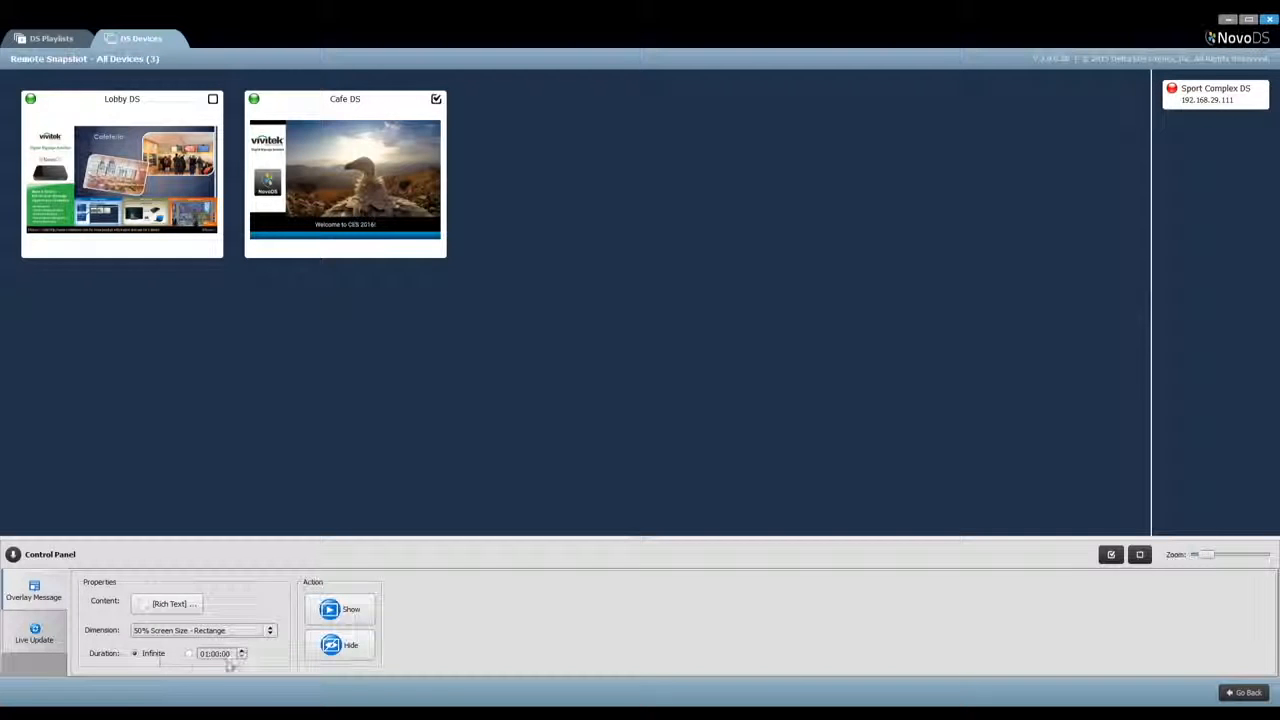
pyautogui.click(342, 612)
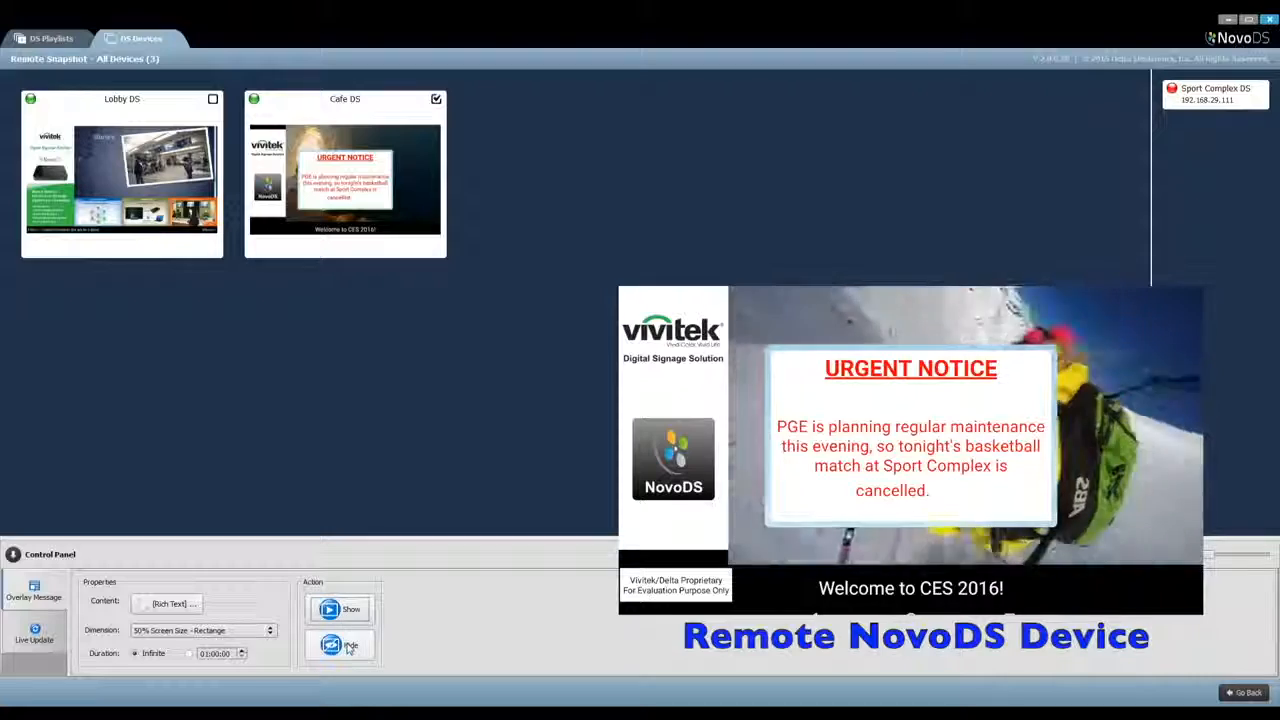
pyautogui.click(349, 647)
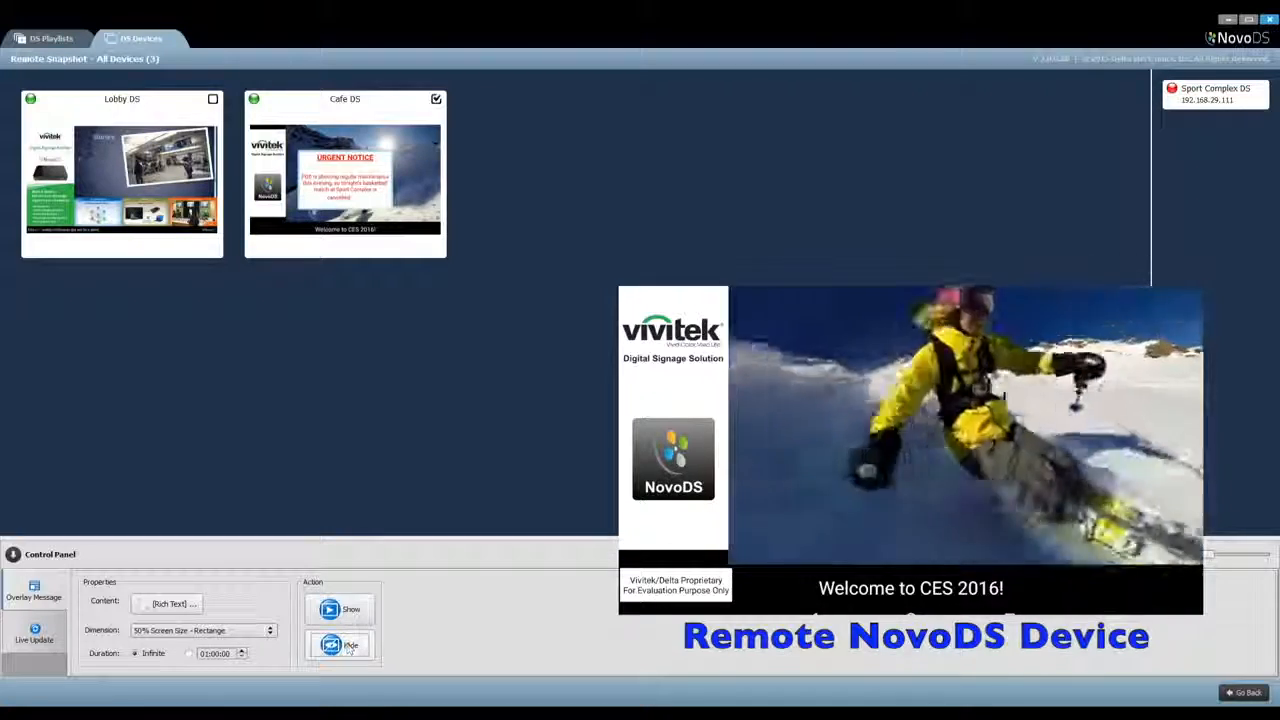
# Change the overlay content to the slideshow with "Urgent Notice 2.png" and show it on Cafe DS
pyautogui.click(194, 608)
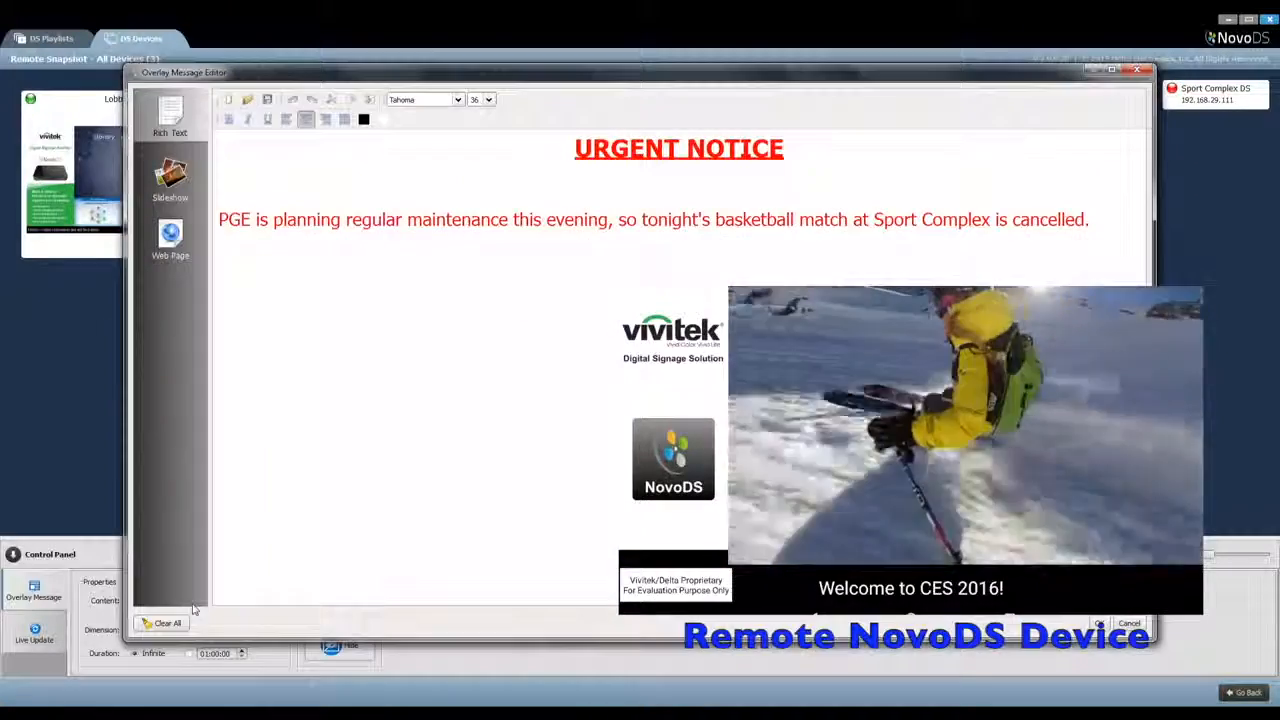
pyautogui.click(186, 195)
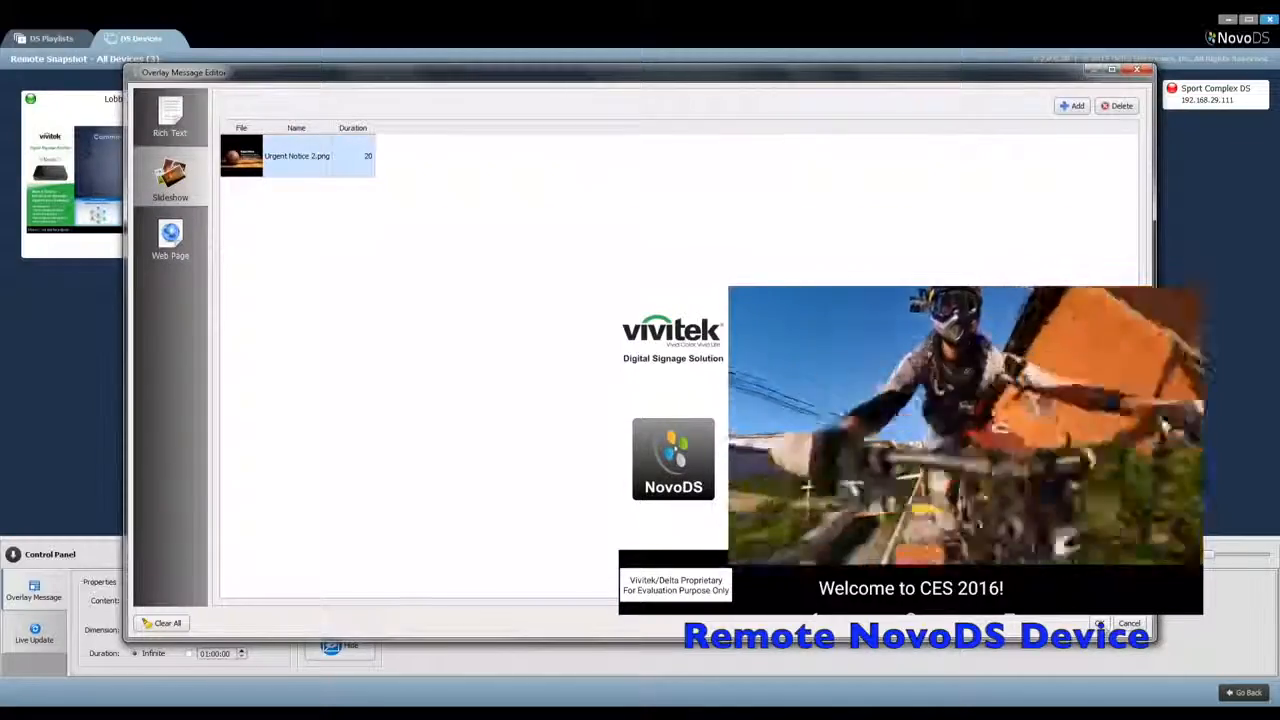
pyautogui.click(1099, 623)
pyautogui.click(333, 610)
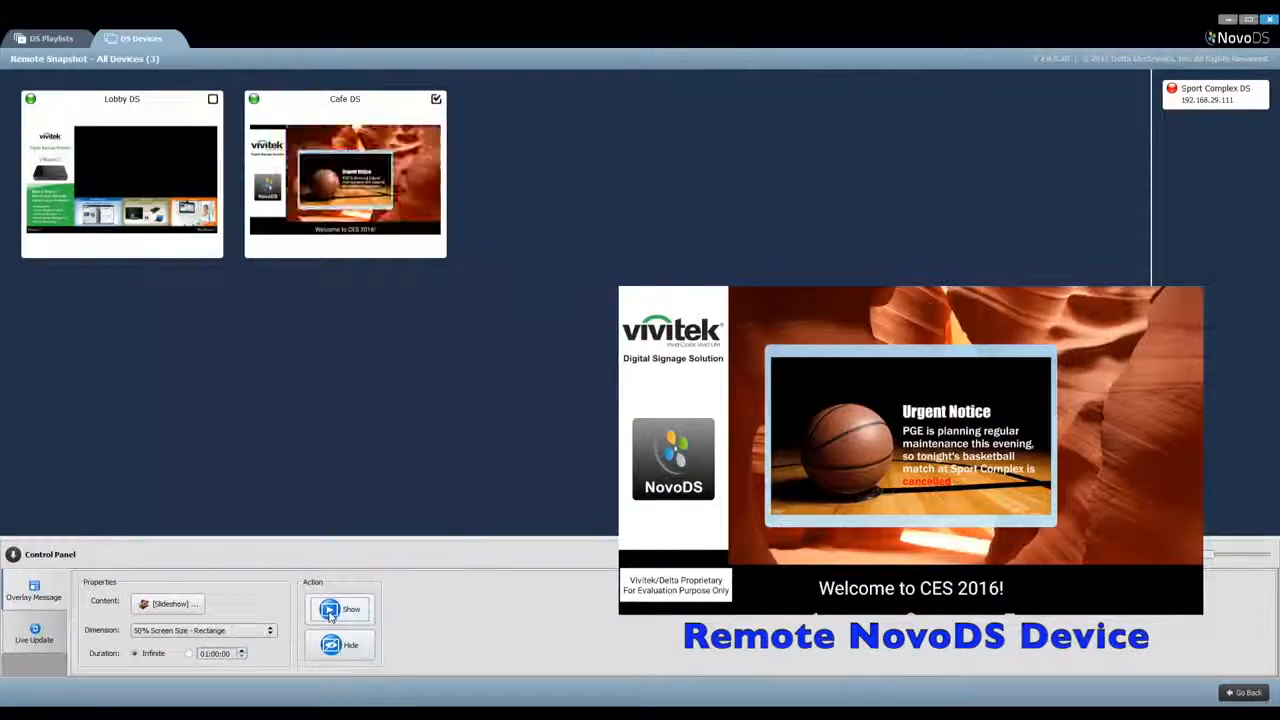
# Set the overlay dimension to "66% Screen Size - Rectange", show the slideshow message on Cafe DS and hide it again
pyautogui.click(242, 631)
pyautogui.click(242, 661)
pyautogui.click(347, 616)
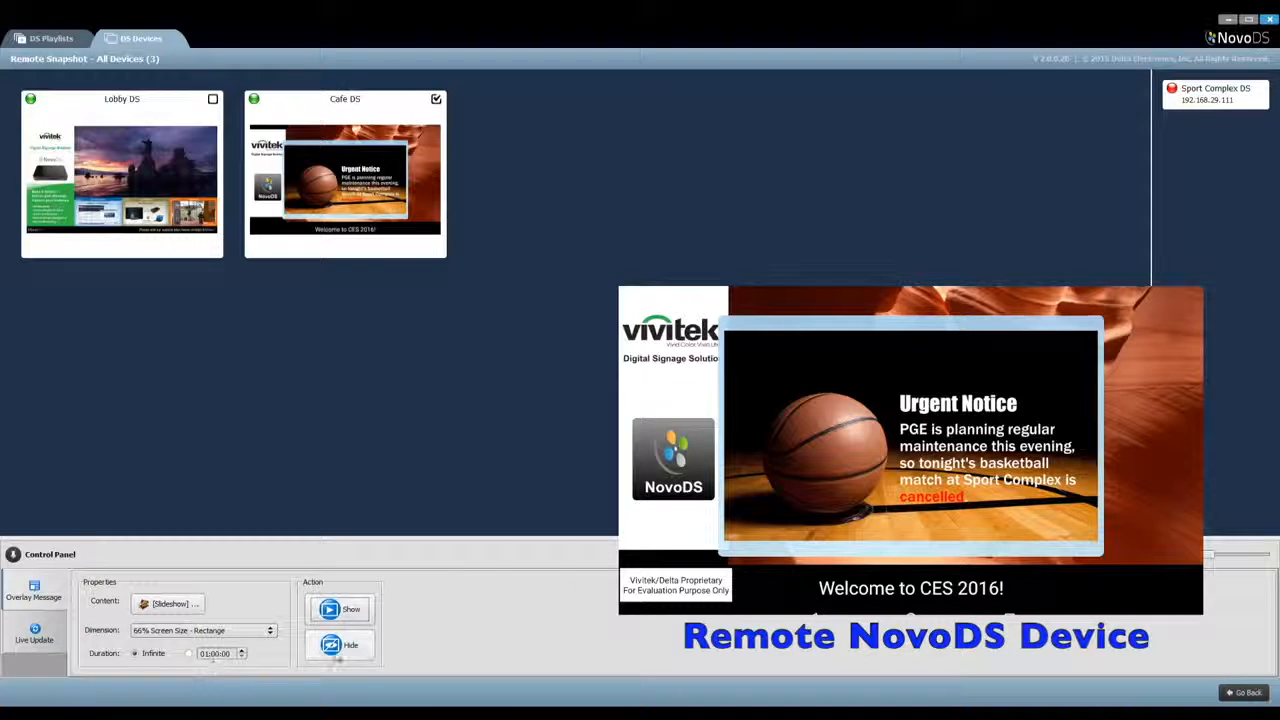
pyautogui.click(337, 650)
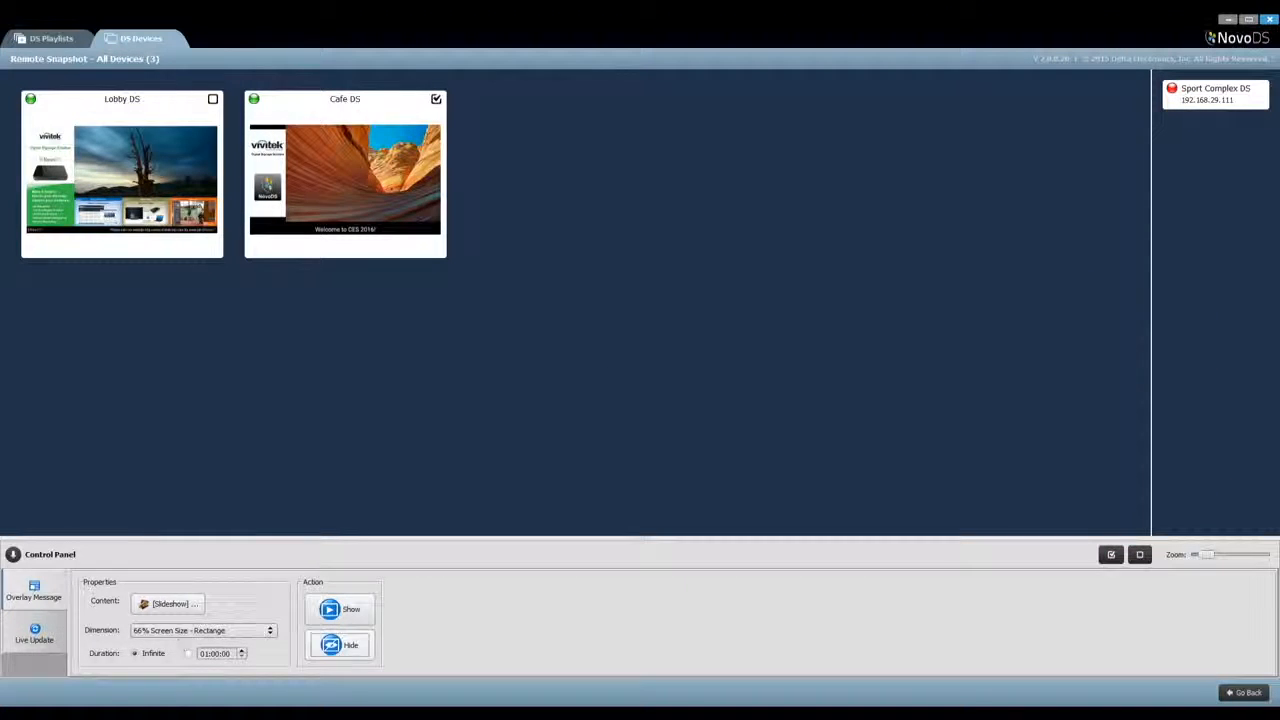
# Look over the Live Update settings and examine the Live Feeds channel and default text of region 3 in the Museum playlist
pyautogui.click(38, 634)
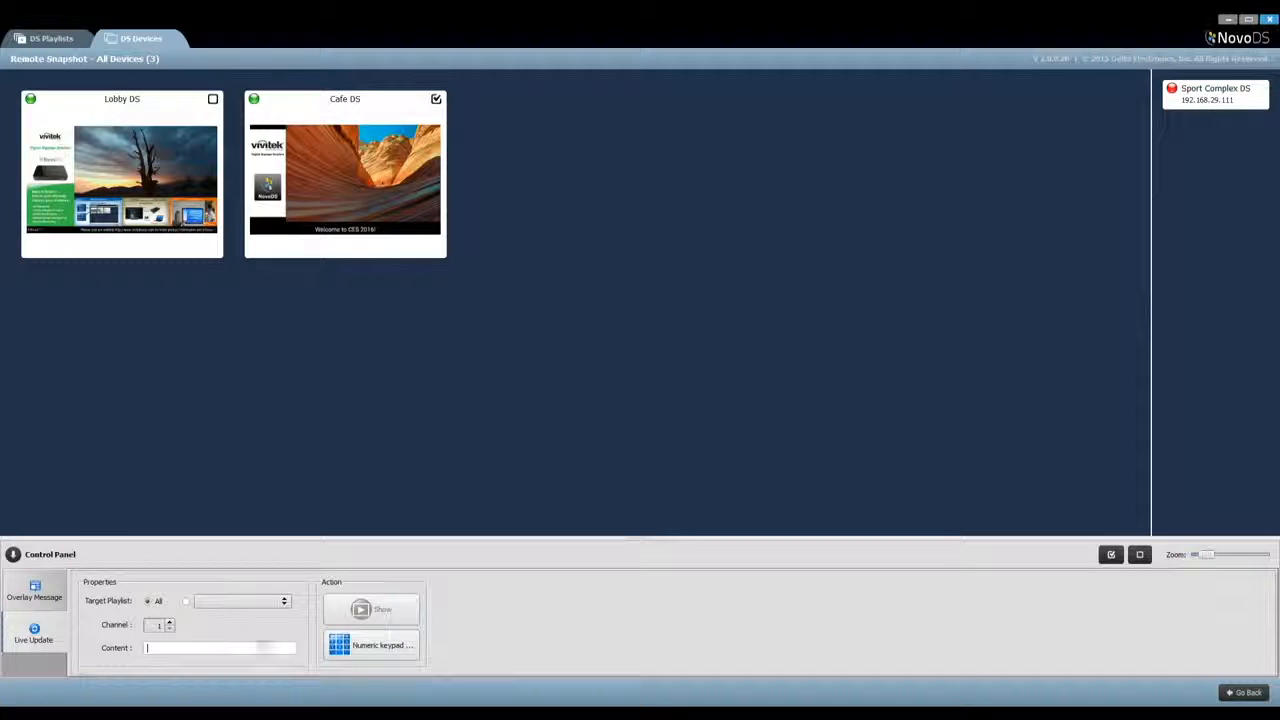
pyautogui.click(1242, 693)
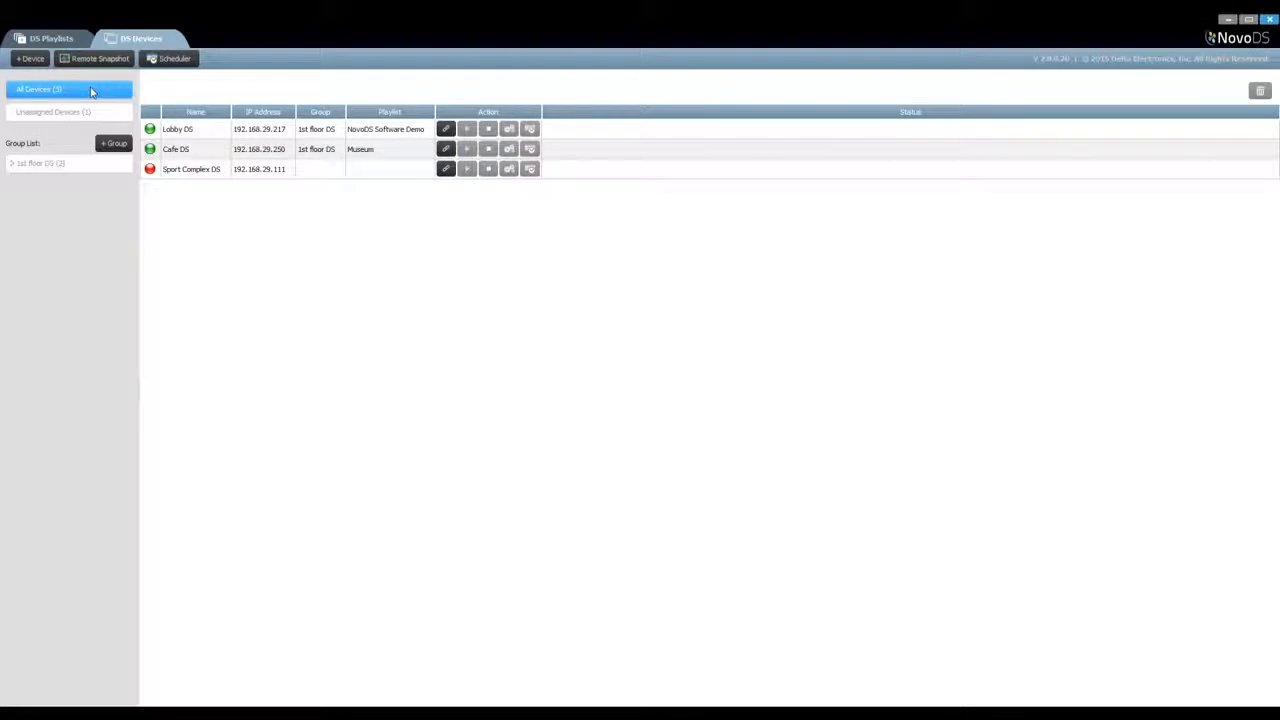
pyautogui.click(66, 42)
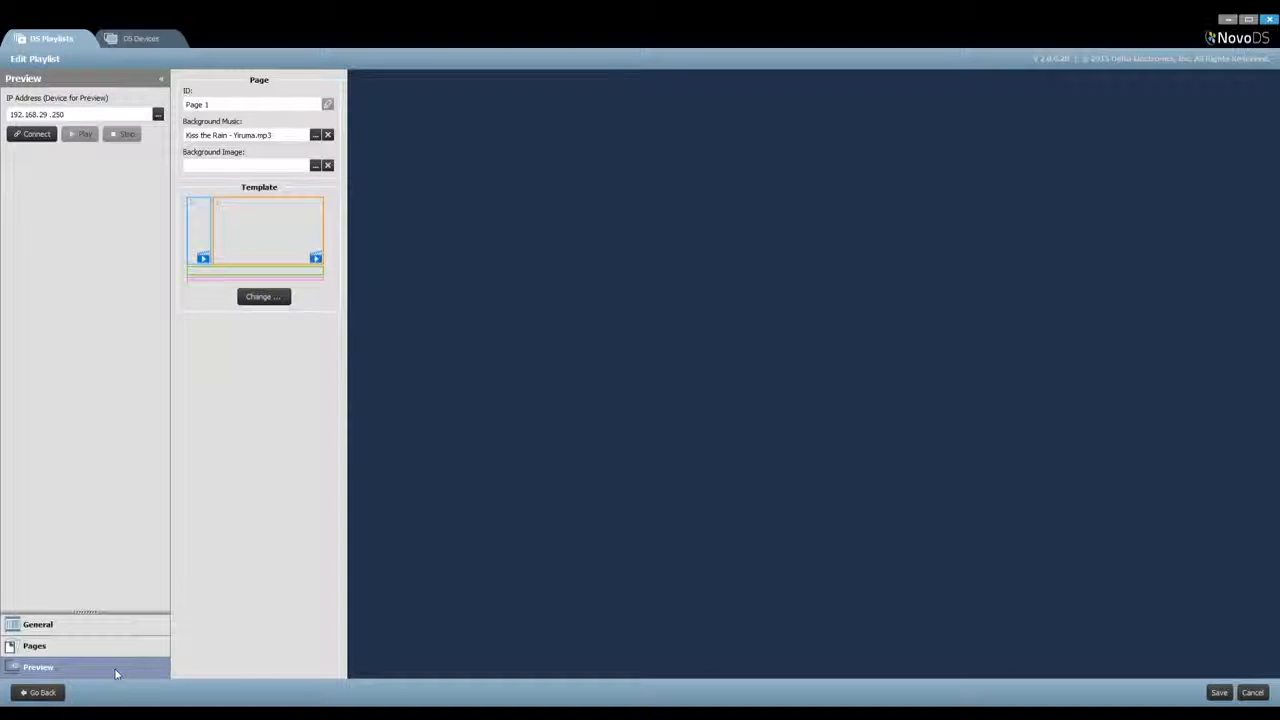
pyautogui.click(44, 694)
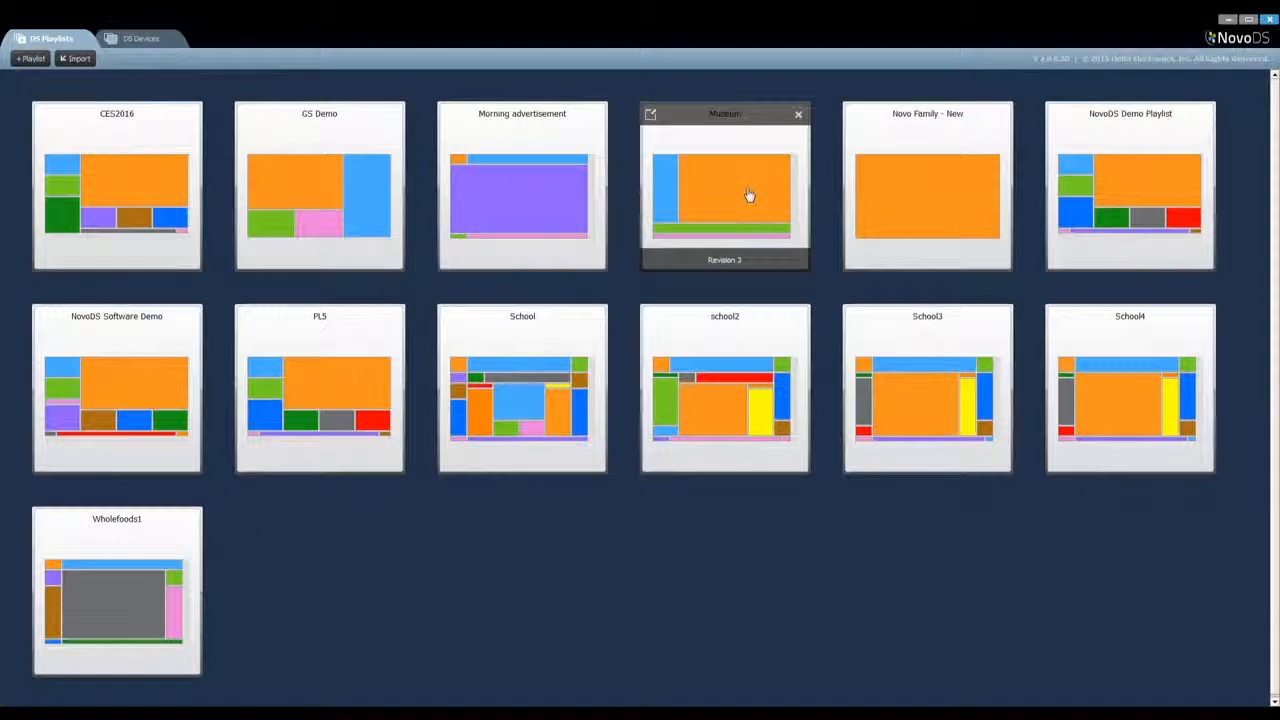
pyautogui.click(749, 194)
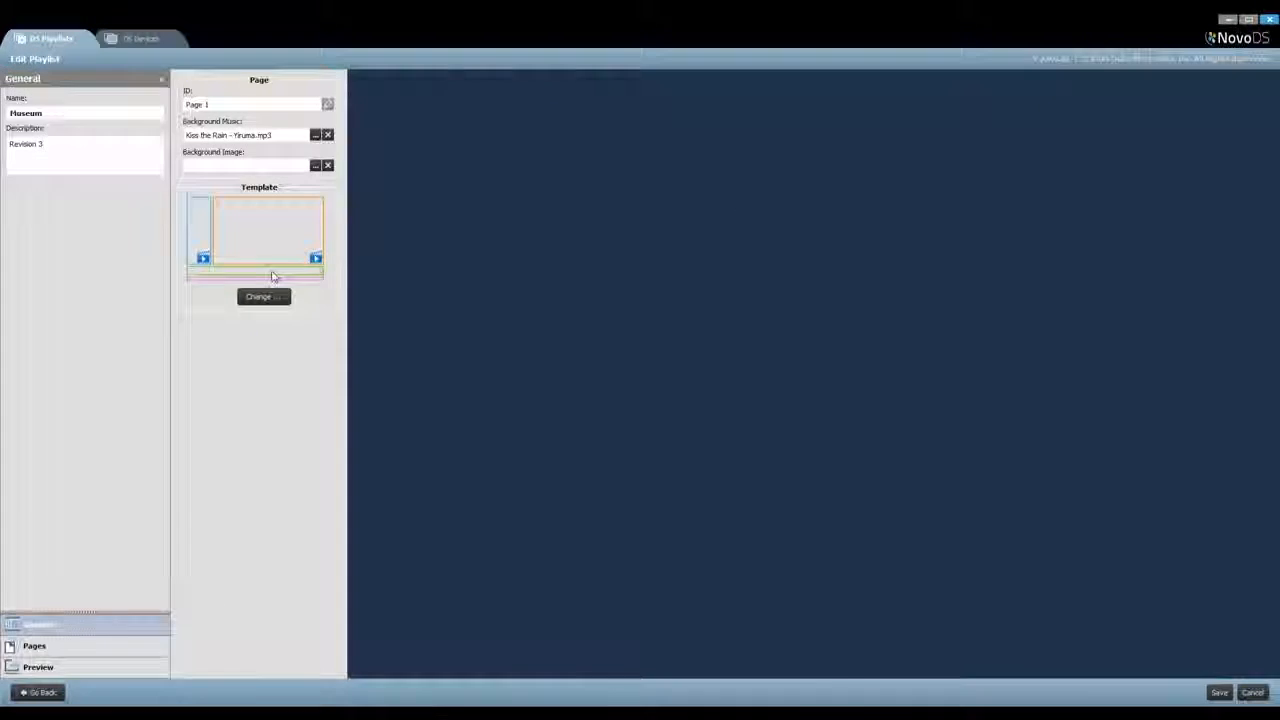
pyautogui.click(272, 271)
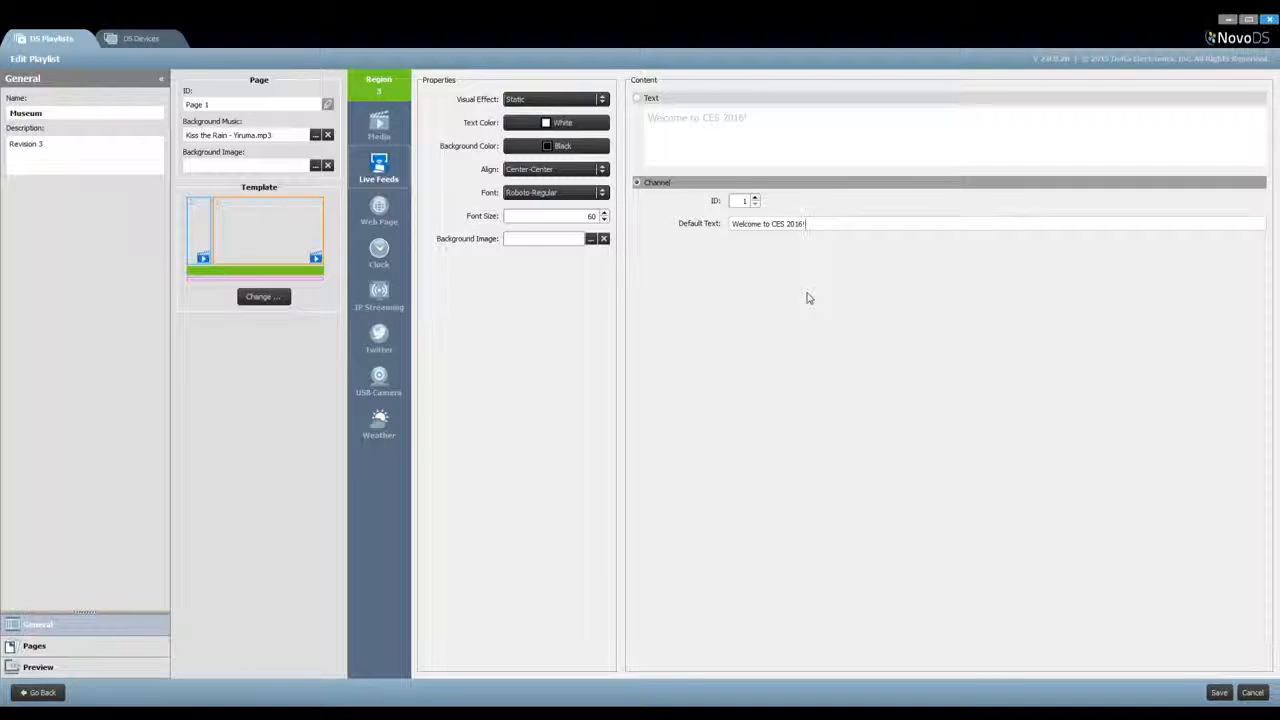
pyautogui.click(37, 691)
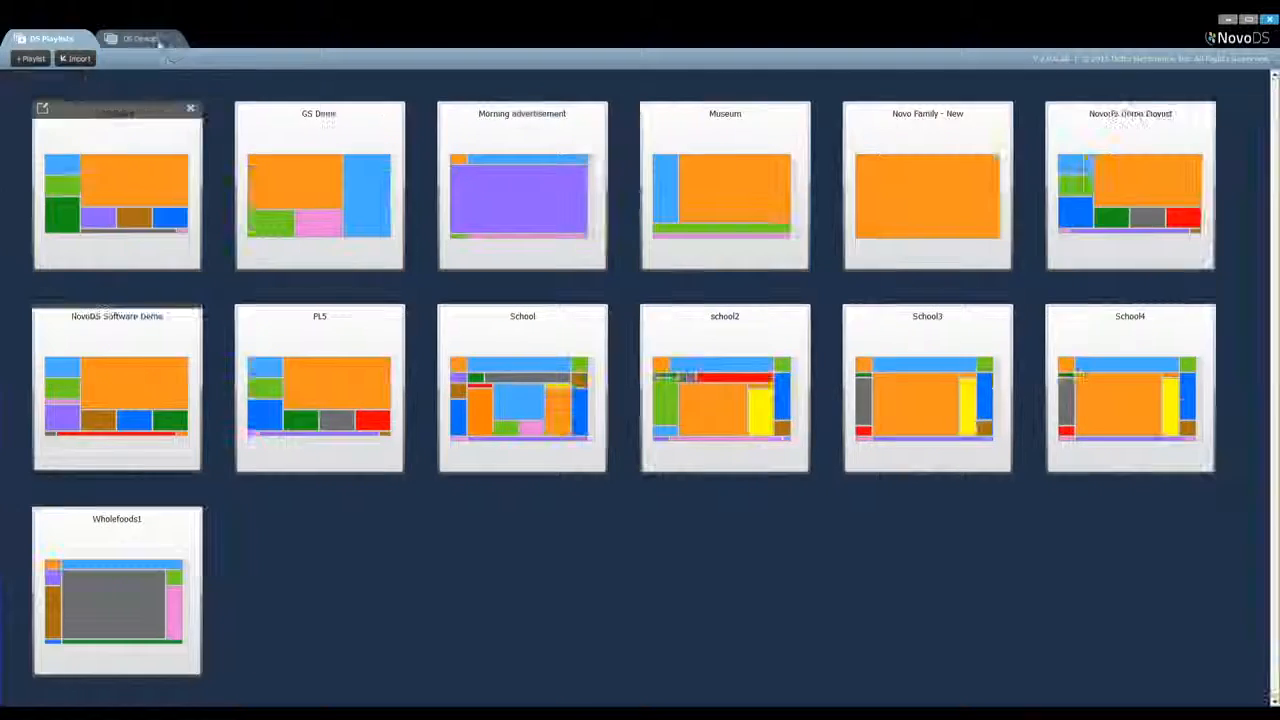
# Display the remote snapshots of all devices, exclude Lobby DS from the targets and expand the Live Update options
pyautogui.click(140, 38)
pyautogui.click(112, 58)
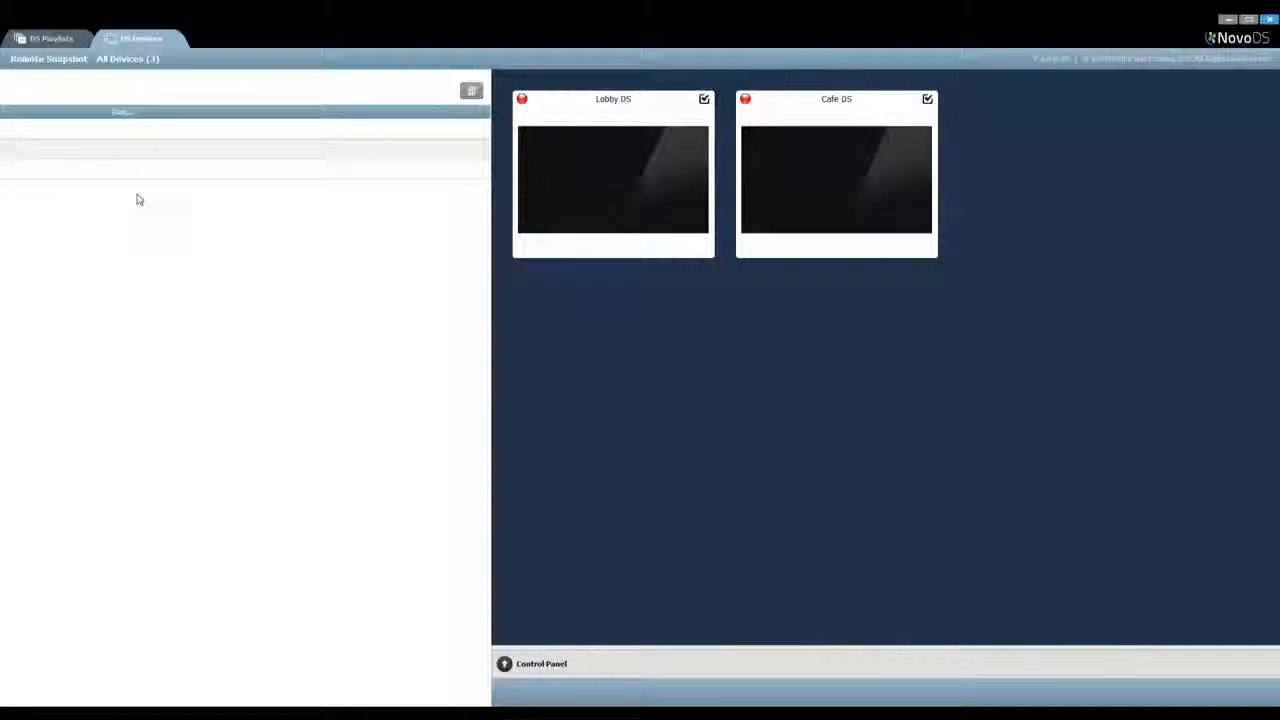
pyautogui.click(213, 101)
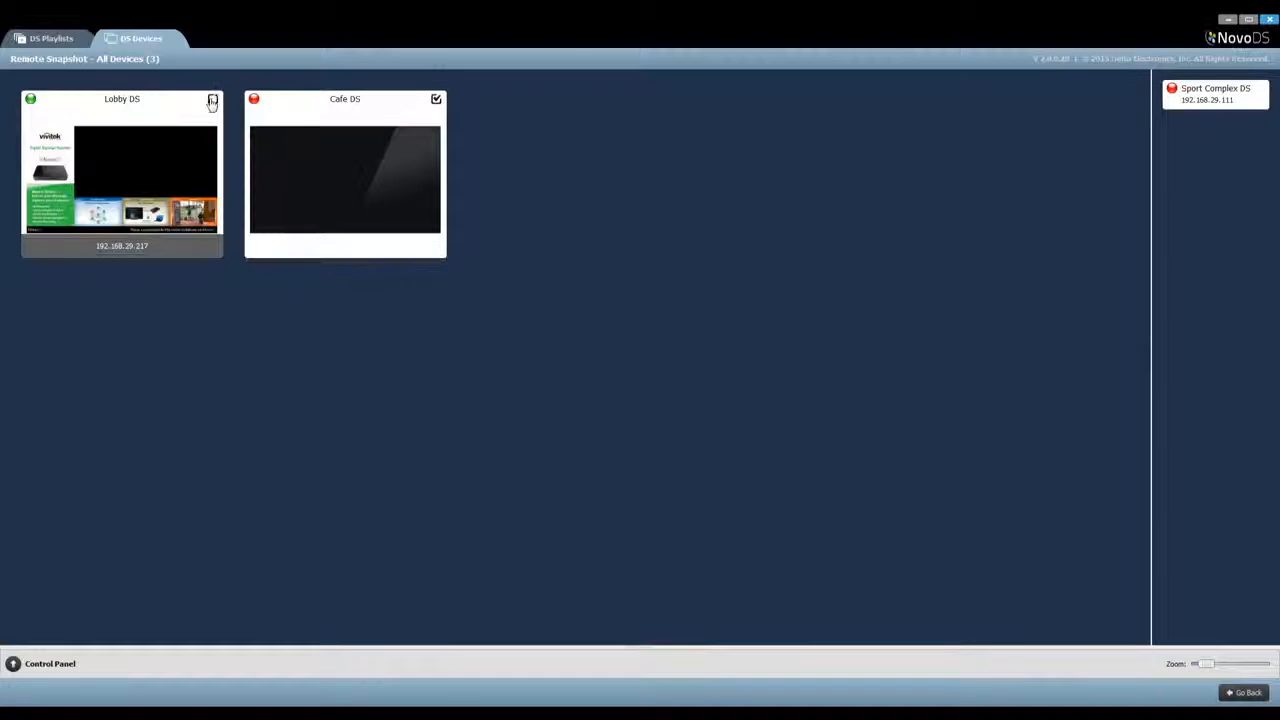
pyautogui.click(13, 663)
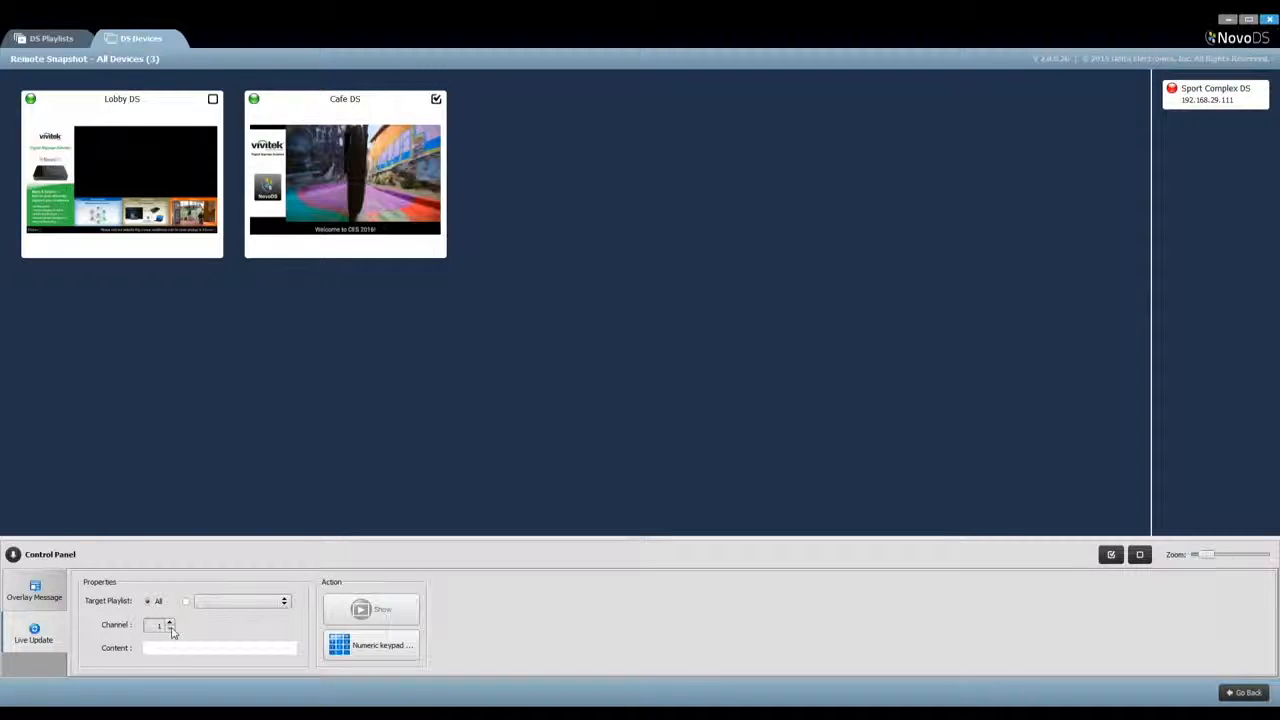
# Send the live update text "Welcome to our booth!" to channel 1 on Cafe DS
pyautogui.write('Welcome to our booth!')
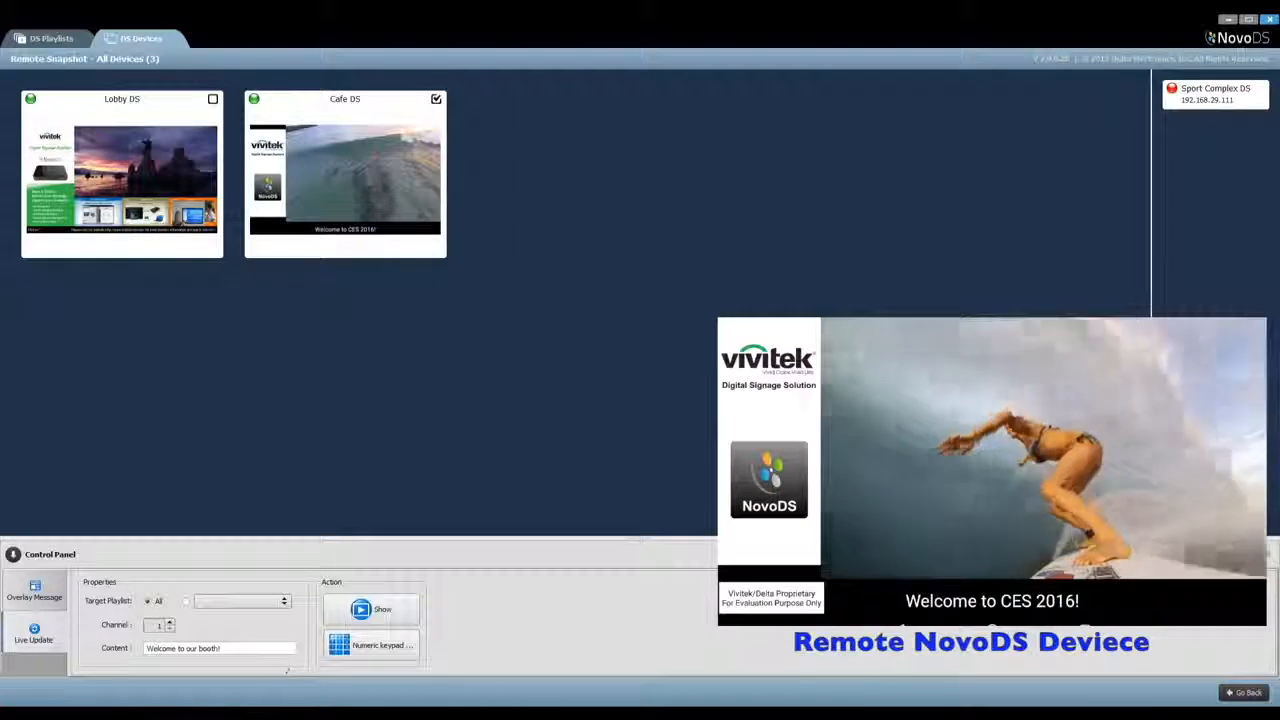
pyautogui.click(374, 612)
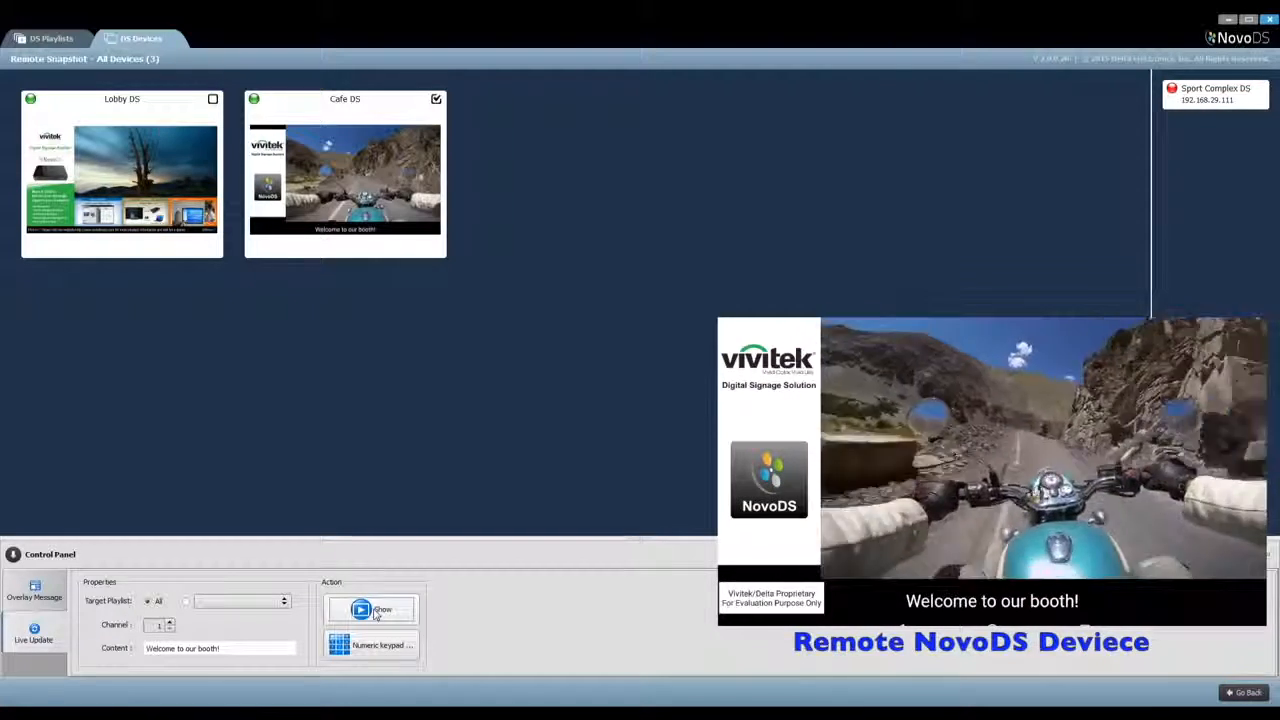
# Use the numeric keypad to send the number 10000 to Cafe DS as a live update
pyautogui.click(398, 648)
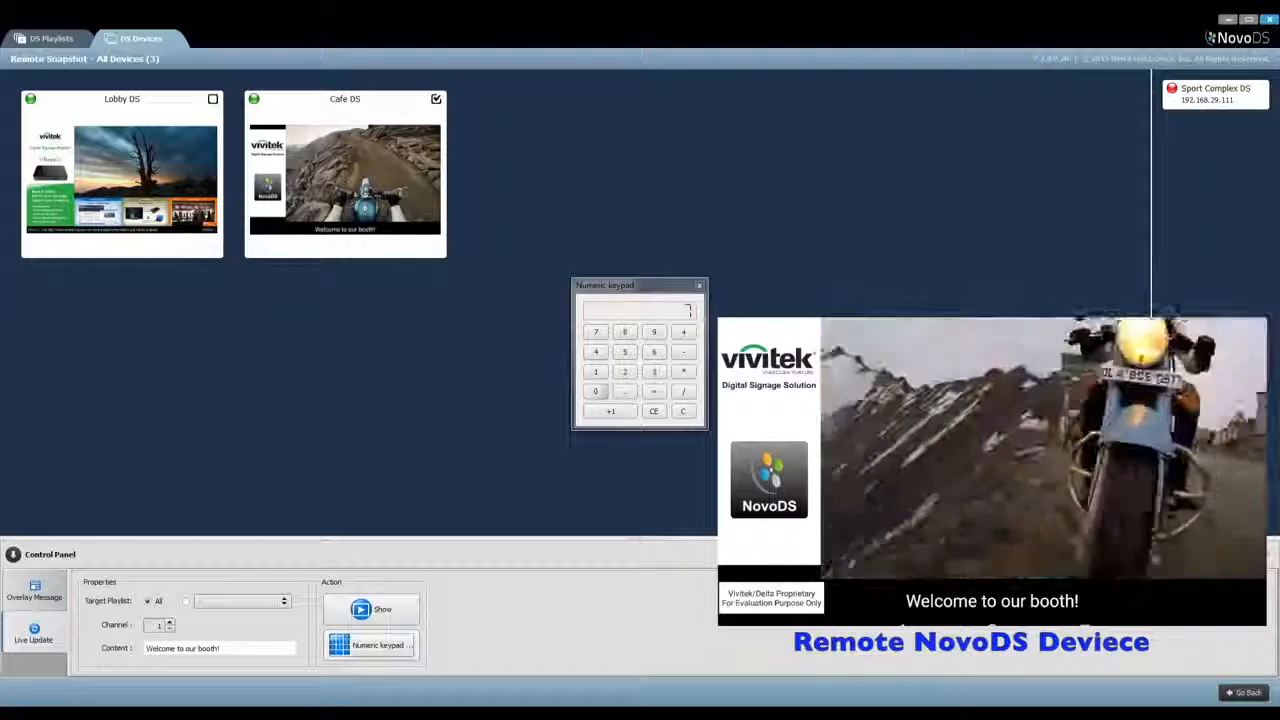
pyautogui.click(597, 392)
pyautogui.click(597, 392)
pyautogui.click(597, 392)
pyautogui.click(597, 392)
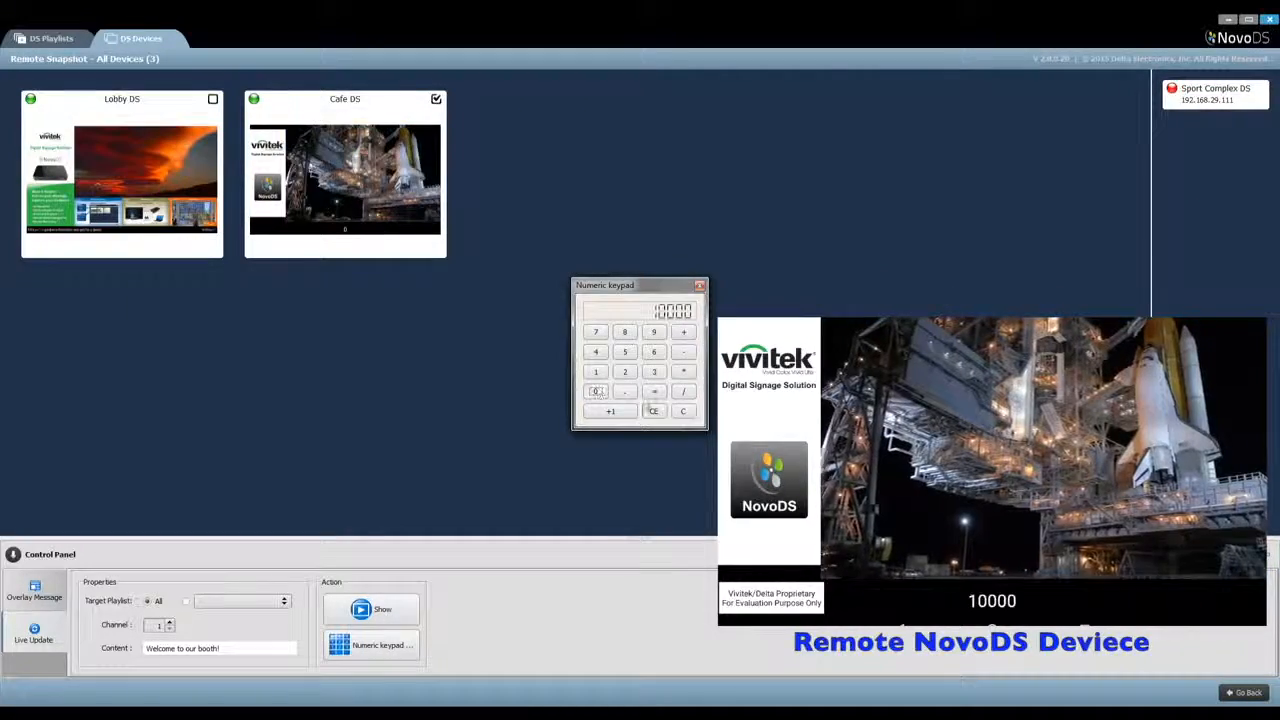
# Clear the keypad number, raise it repeatedly in increments of one on Cafe DS and return to the device list
pyautogui.click(682, 411)
pyautogui.click(625, 415)
pyautogui.click(621, 413)
pyautogui.click(621, 413)
pyautogui.click(621, 412)
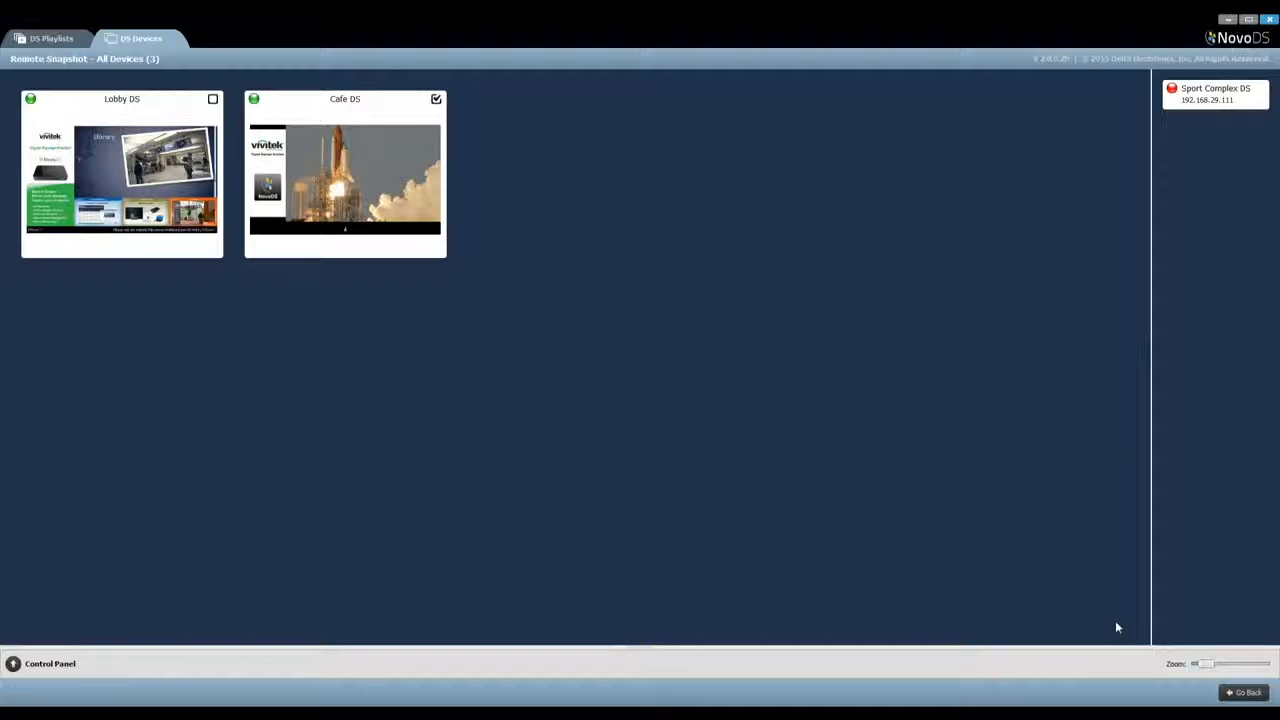
pyautogui.click(1247, 693)
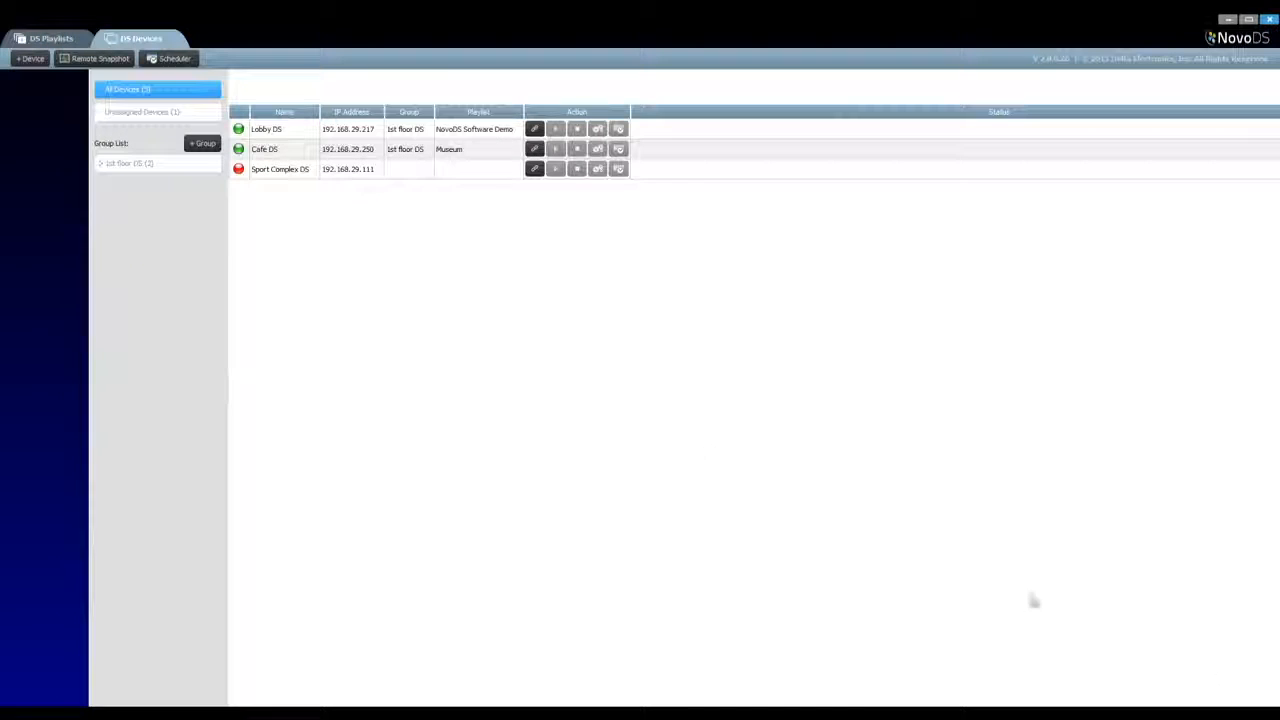